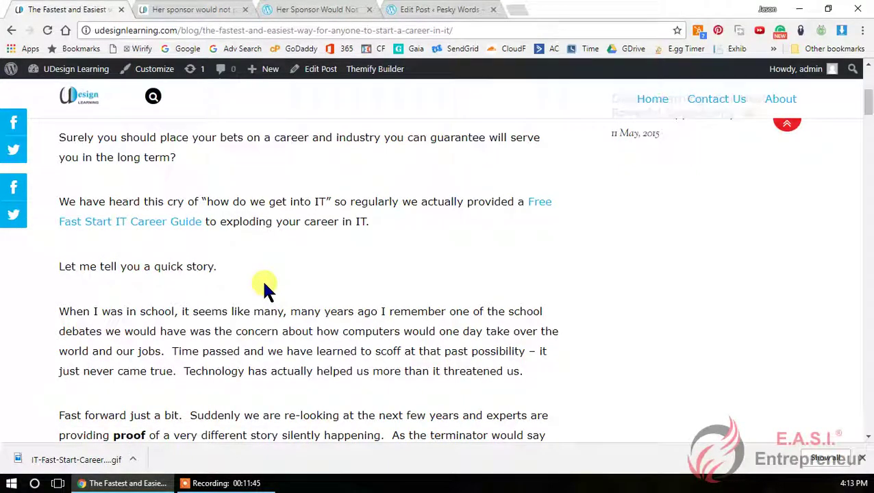
- Read the article through "The Threat of Technology", highlighting the rise-of-the-machines quote and the statement about 7.6 million lost jobs
scroll(266, 287, "down", 3)
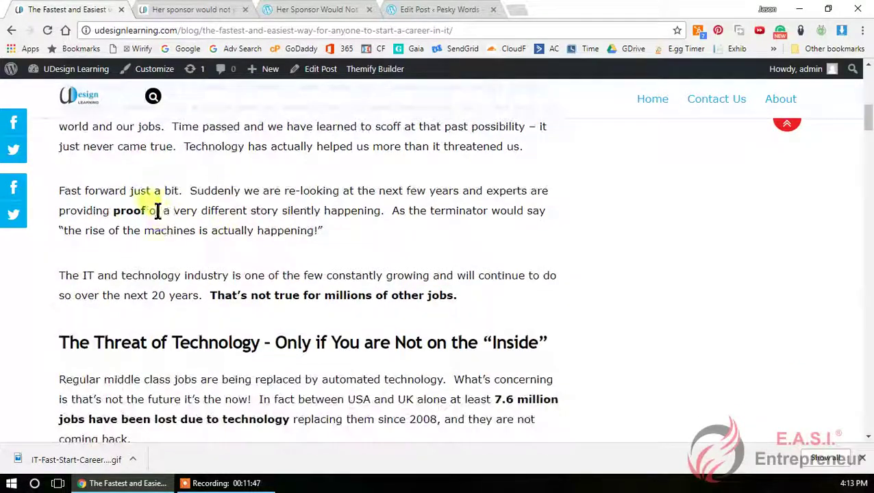
double_click(122, 210)
left_click(291, 300)
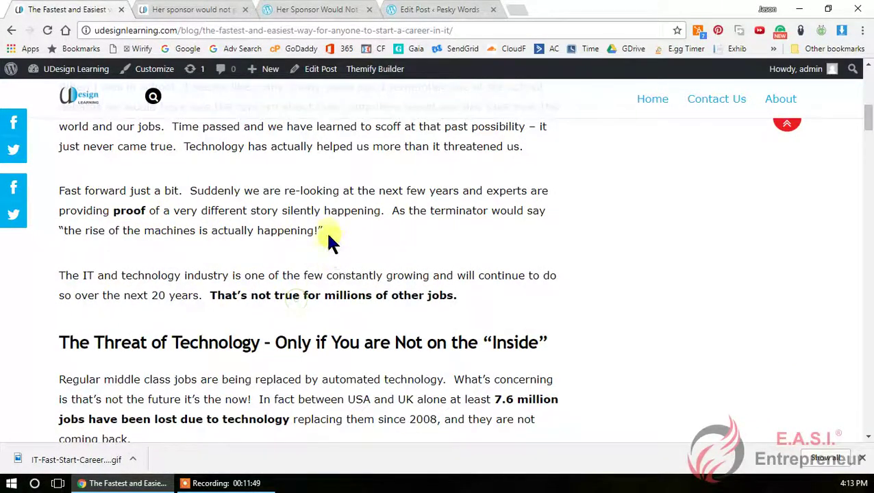
left_click_drag(322, 231, 62, 231)
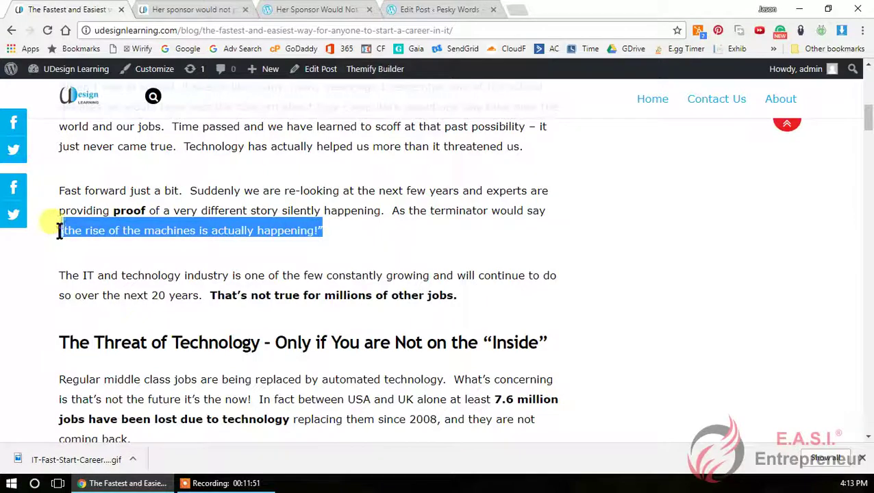
scroll(198, 267, "down", 2)
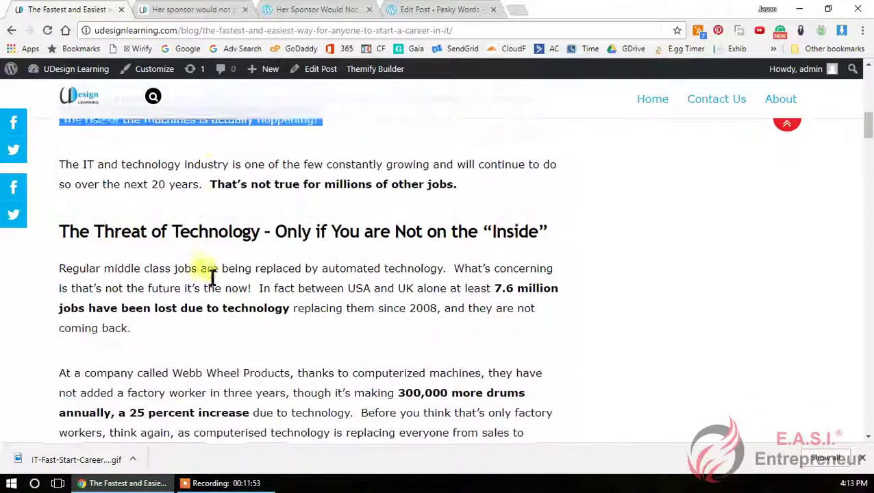
scroll(303, 297, "down", 1)
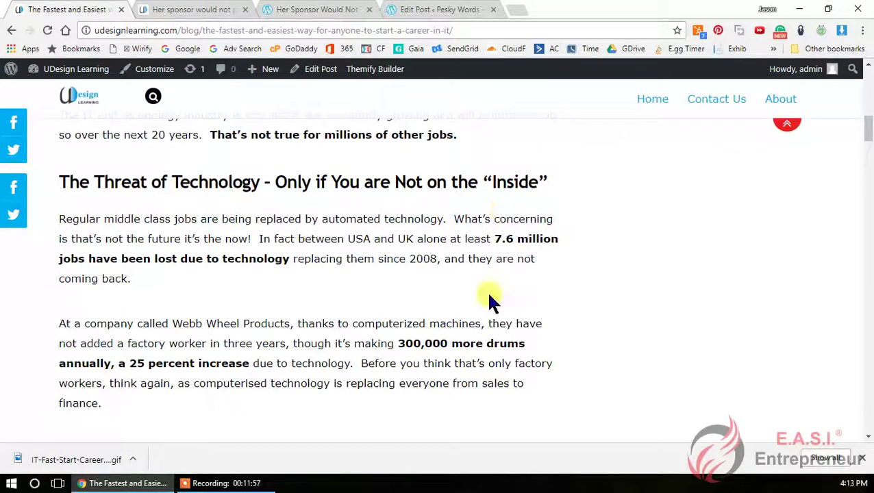
scroll(488, 302, "down", 1)
left_click_drag(492, 175, 289, 195)
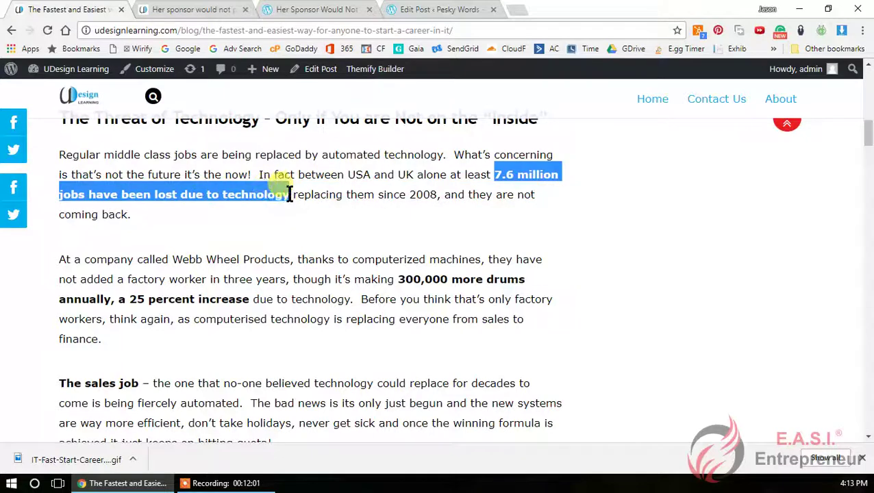
left_click(484, 214)
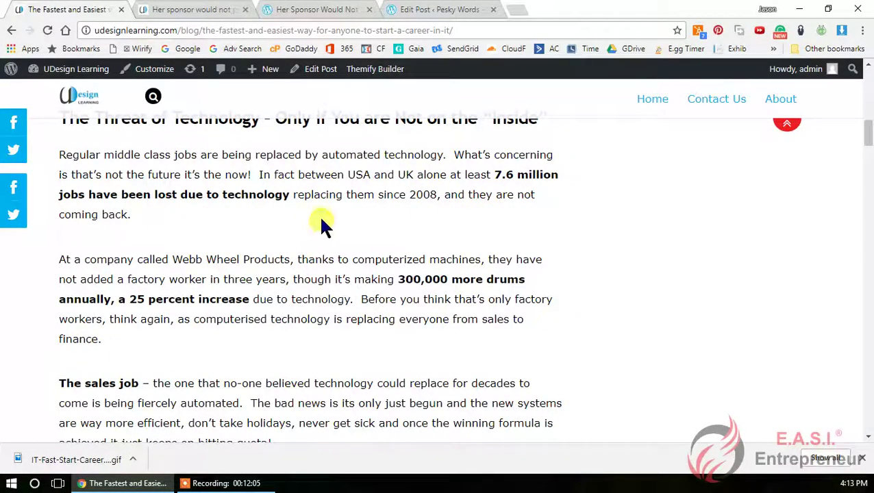
- Follow the article's green free express guide banner to its landing page, review the offer, and return to the article
scroll(337, 235, "down", 3)
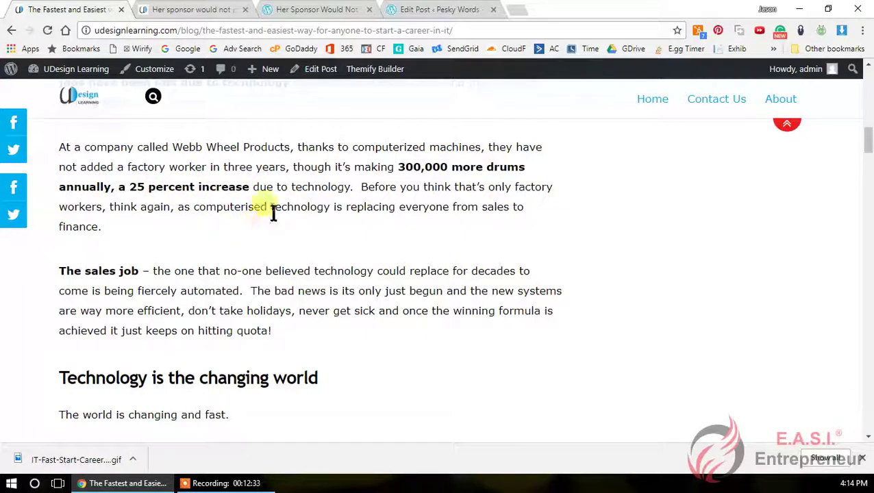
scroll(278, 209, "down", 4)
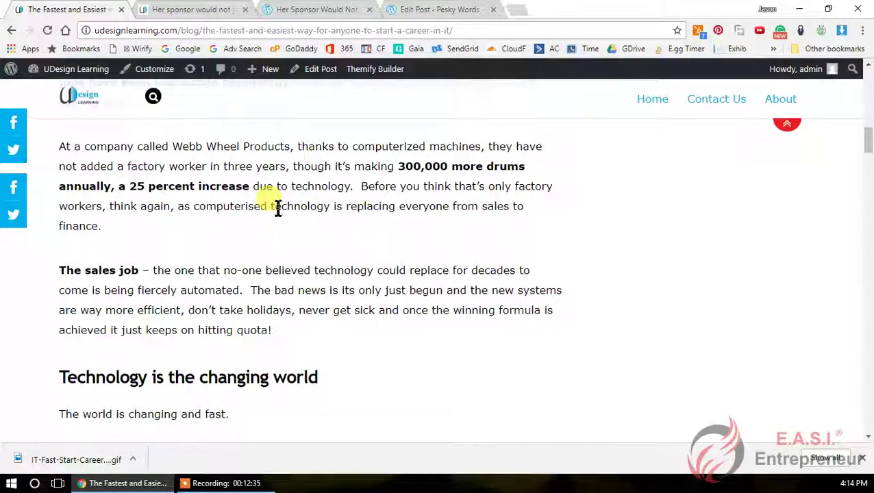
scroll(277, 209, "down", 4)
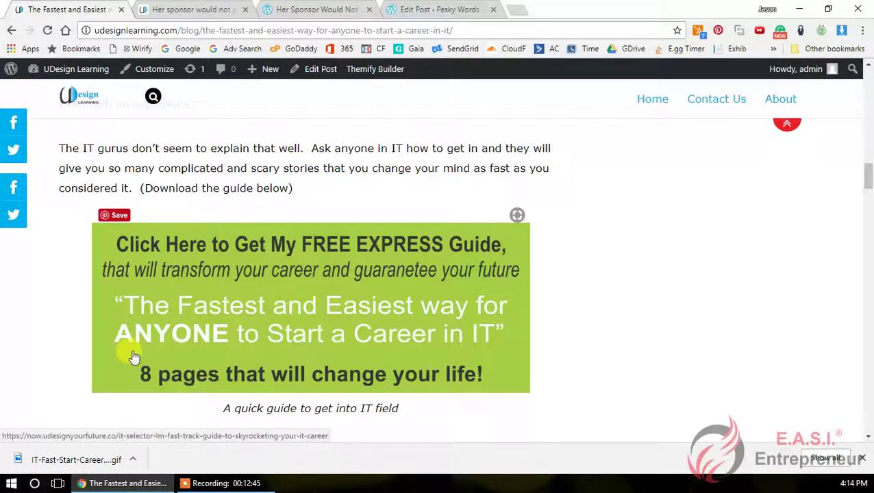
left_click(223, 302)
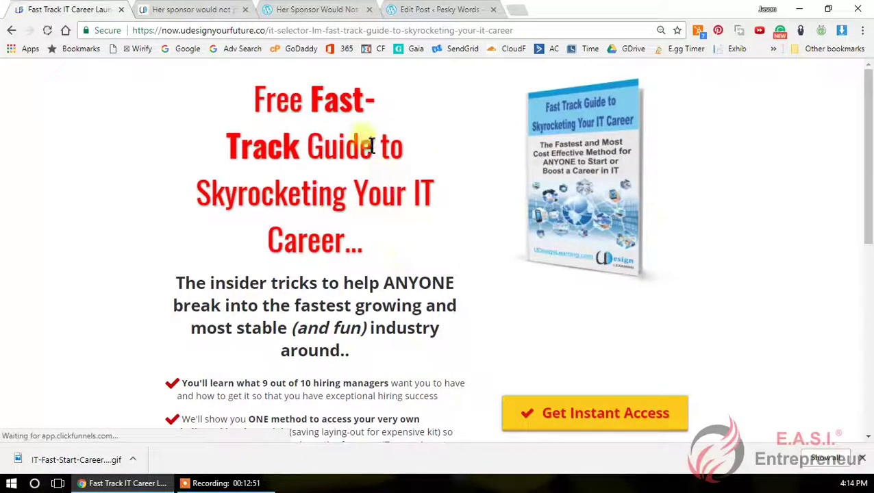
scroll(736, 364, "down", 5)
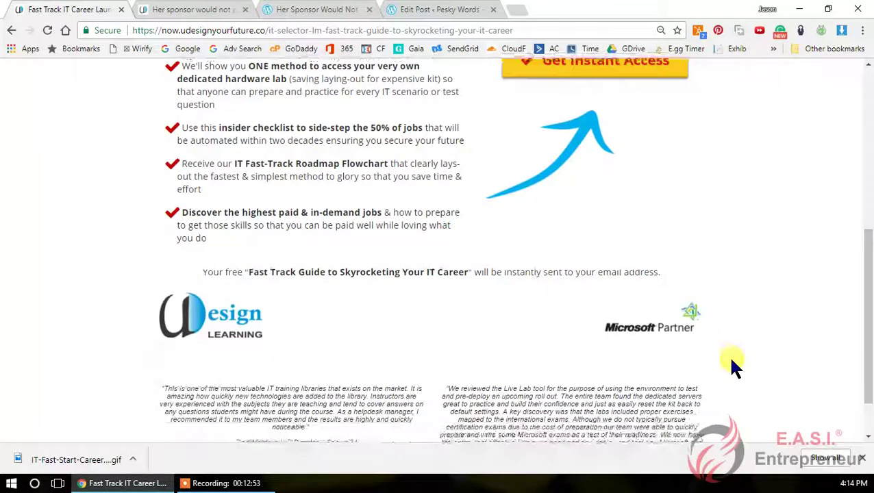
scroll(731, 364, "up", 5)
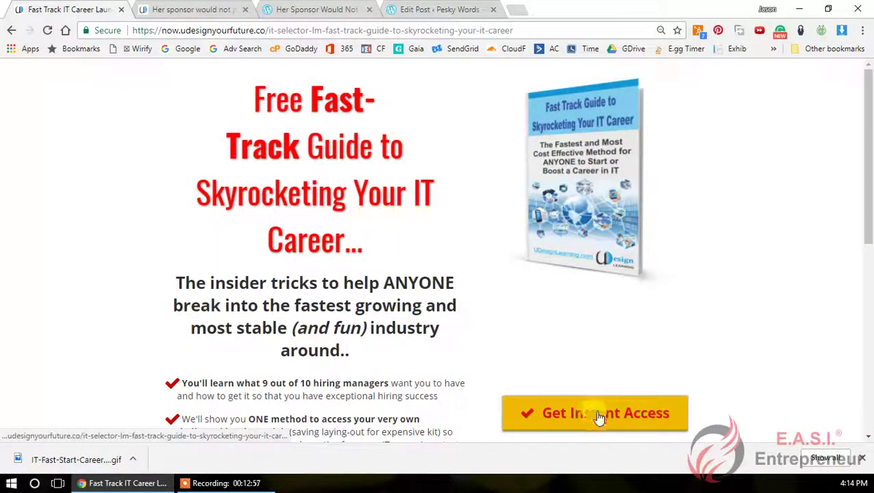
left_click(11, 30)
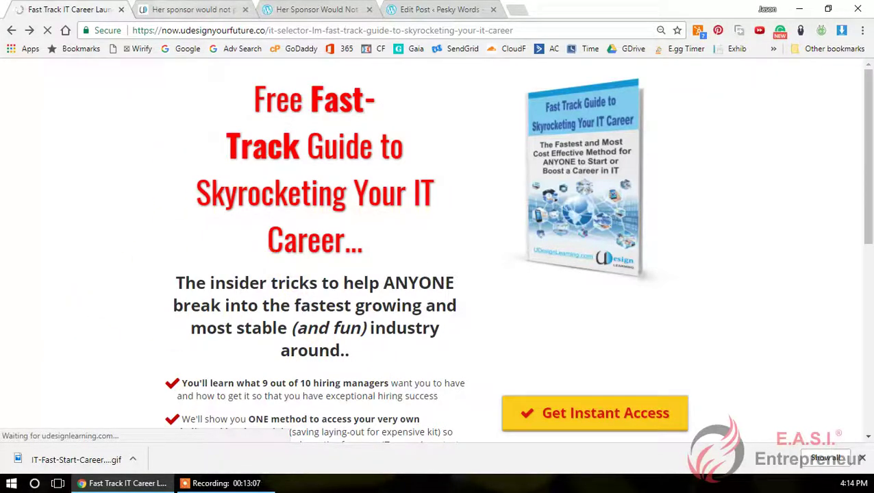
- Examine the "Her sponsor would not pay" post on udesignlearning.com, including its story sections and the free guide banners placed in the text
key("ctrl+Tab")
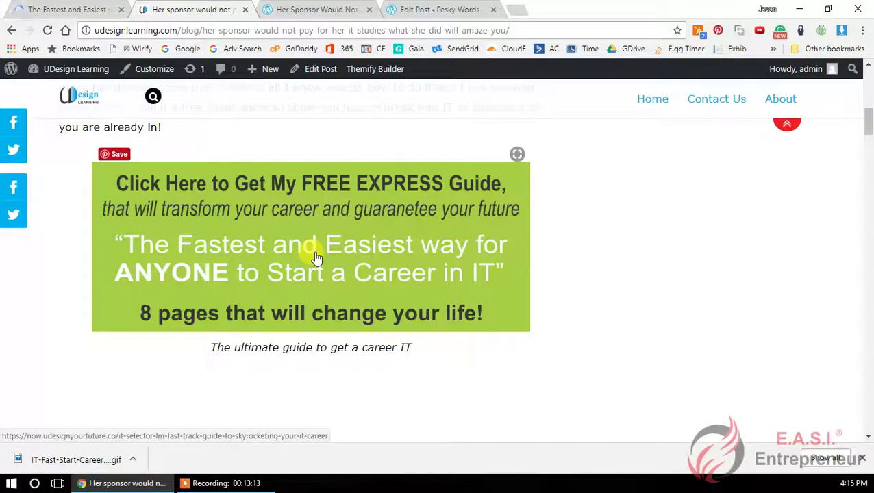
scroll(316, 257, "down", 3)
scroll(314, 252, "up", 4)
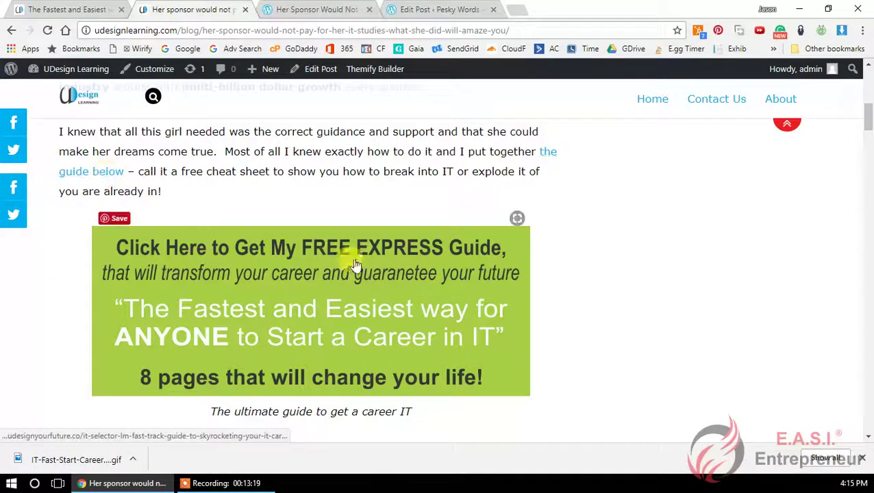
scroll(357, 266, "down", 8)
scroll(355, 255, "down", 6)
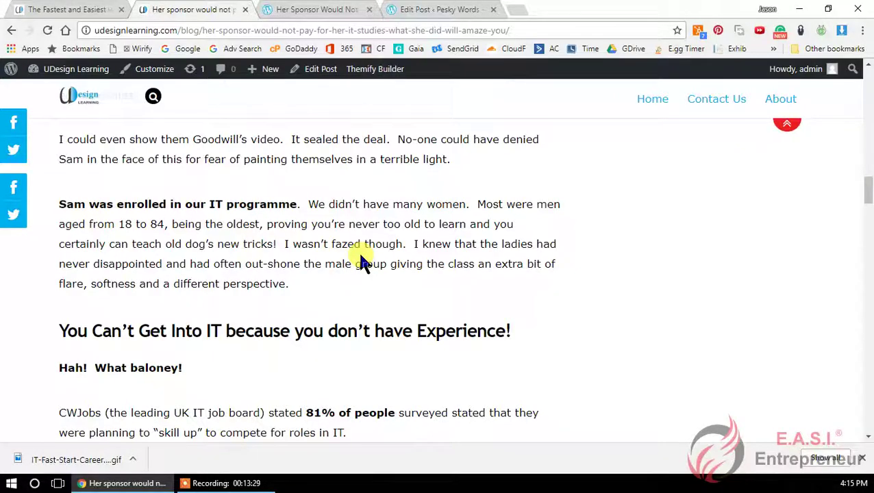
scroll(363, 261, "up", 5)
scroll(363, 257, "up", 5)
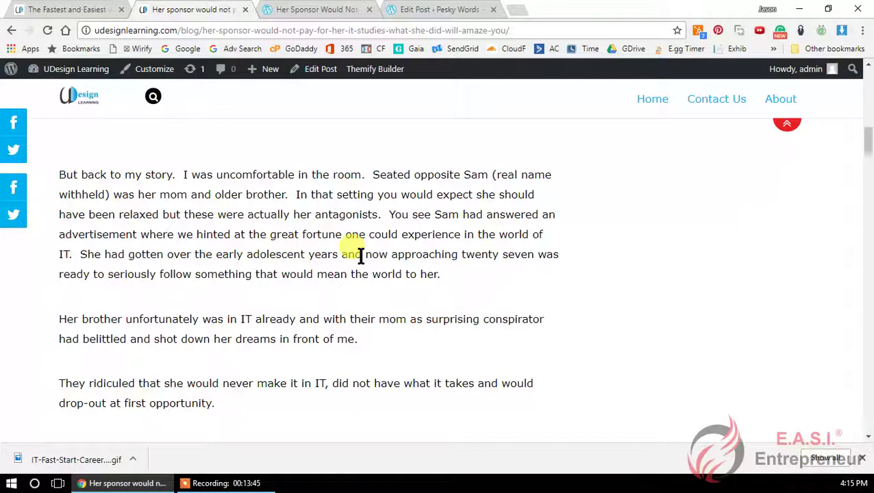
scroll(361, 256, "down", 10)
scroll(361, 260, "down", 15)
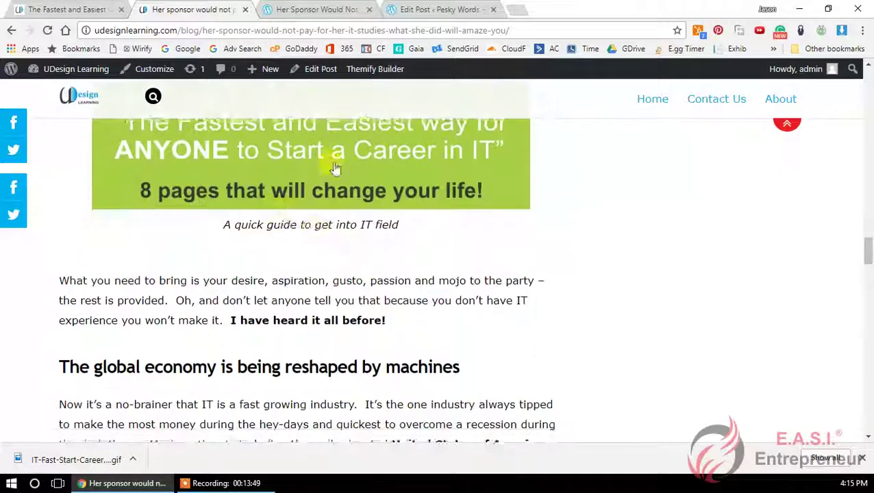
scroll(287, 226, "up", 2)
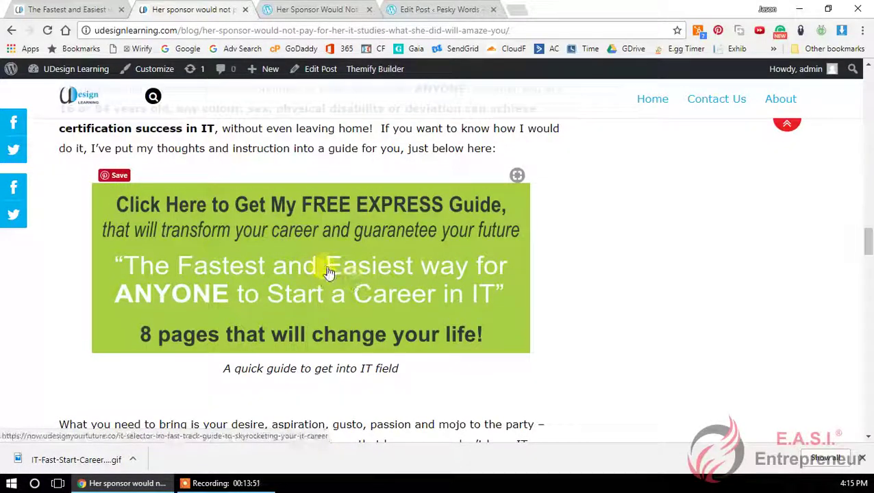
scroll(275, 245, "up", 3)
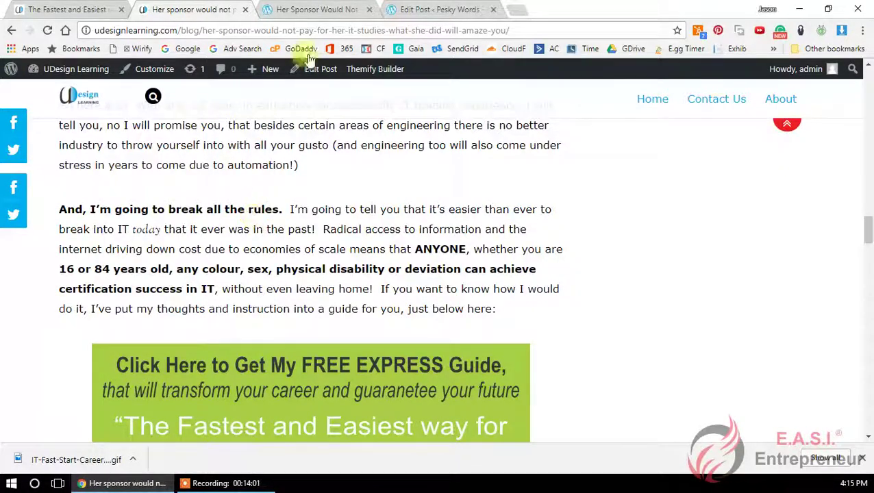
- Compare the Pesky Words WordPress.com post with the original blog articles, highlighting the udesignlearning.com domain in the first article's address
left_click(422, 8)
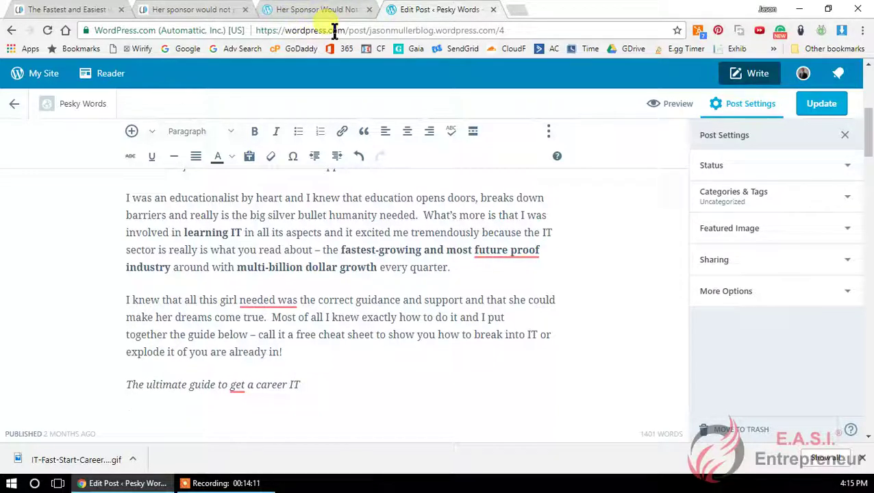
left_click(217, 11)
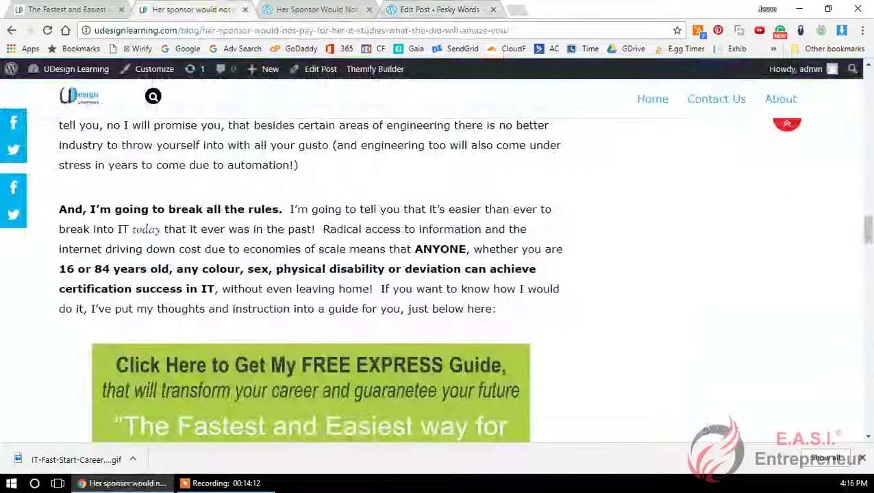
left_click(98, 11)
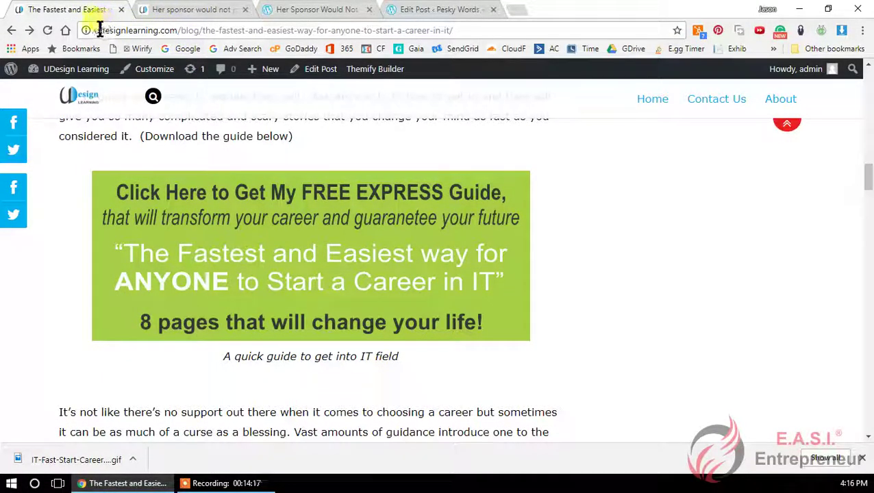
left_click_drag(100, 30, 158, 36)
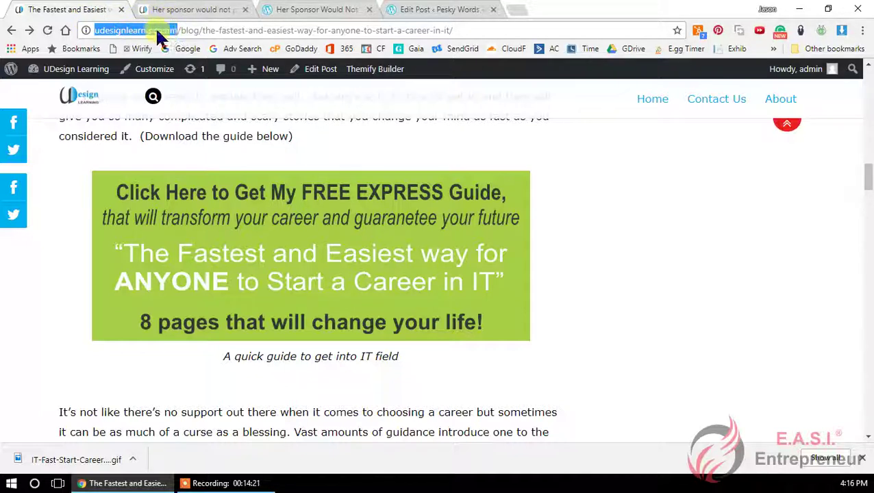
left_click(441, 12)
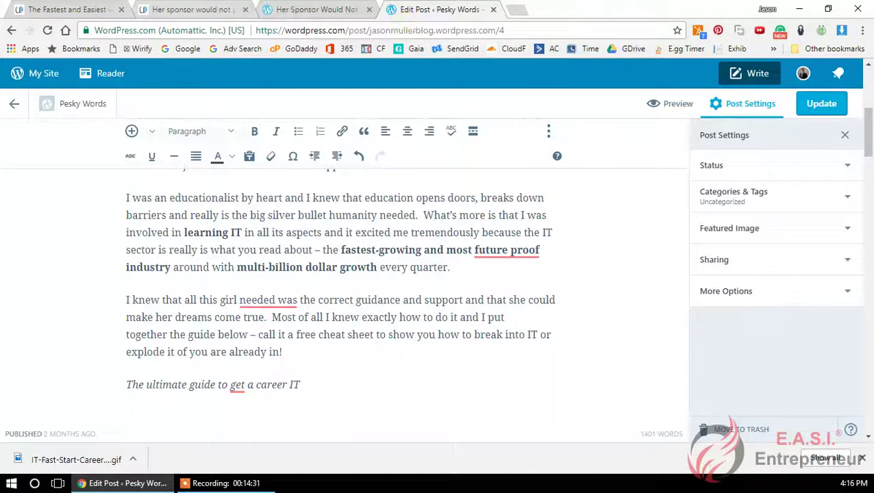
left_click(66, 9)
left_click_drag(95, 31, 178, 31)
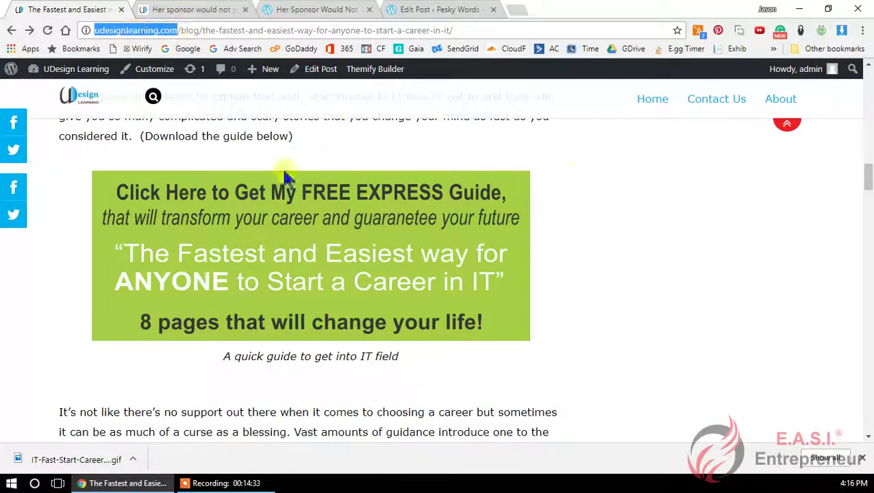
left_click(621, 182)
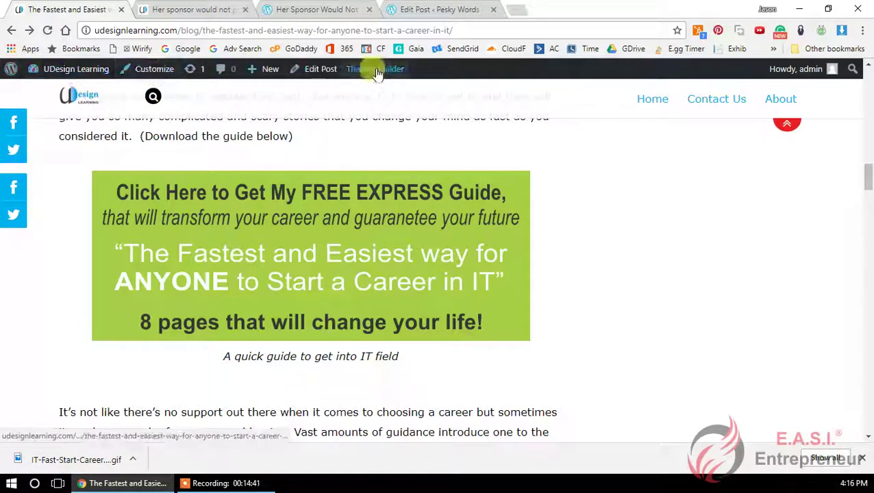
- Review the first article's text from its opening story through the "Technology is the changing world" section
scroll(688, 235, "up", 3)
scroll(691, 234, "up", 2)
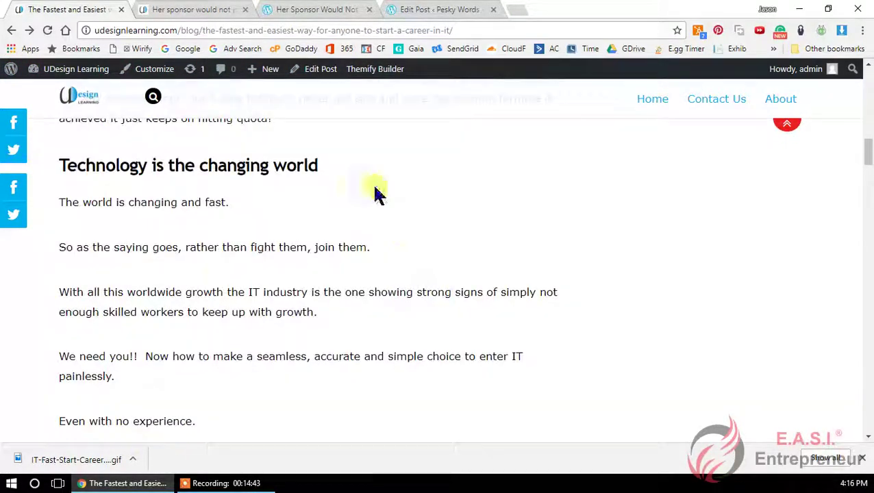
scroll(291, 274, "up", 4)
scroll(290, 277, "up", 10)
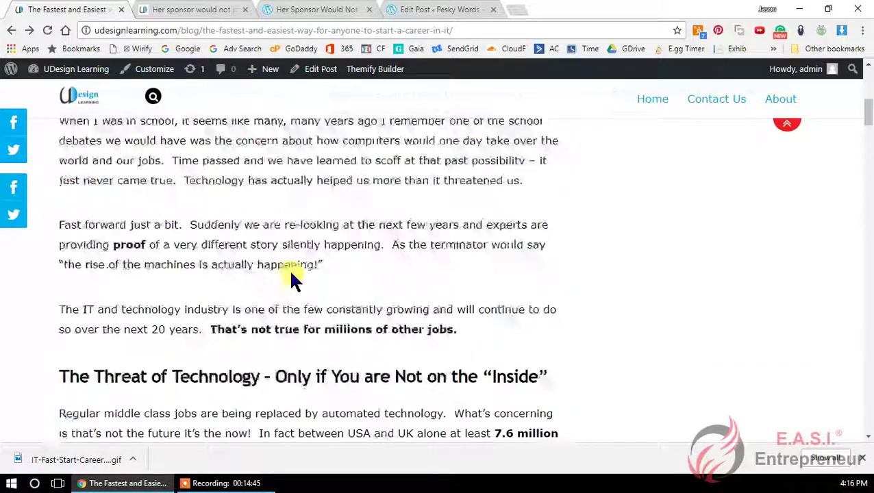
scroll(283, 291, "down", 8)
scroll(282, 288, "down", 2)
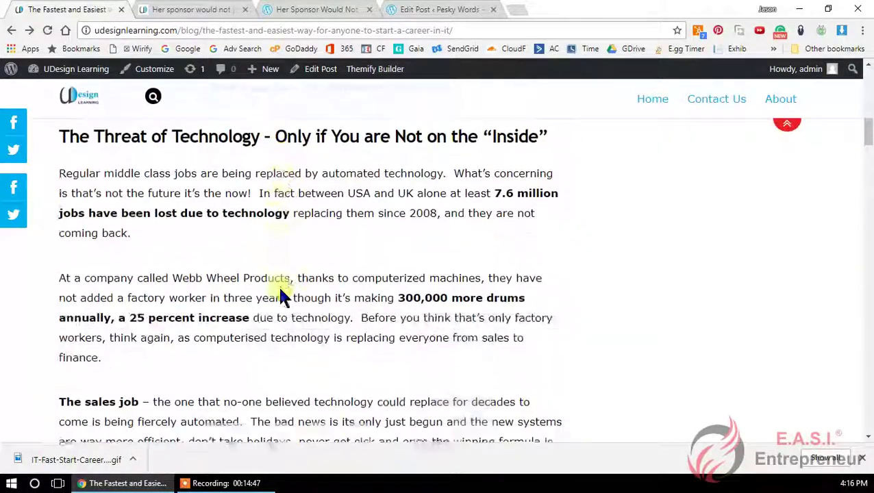
scroll(270, 312, "down", 1)
scroll(251, 318, "down", 4)
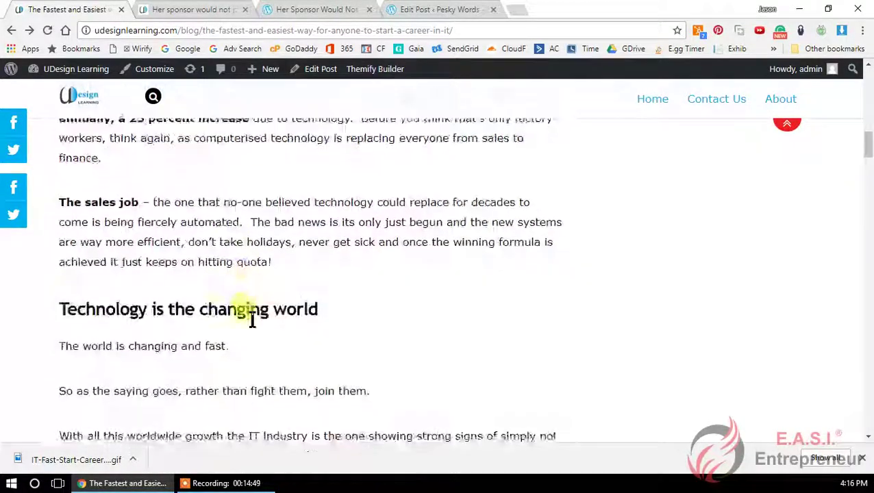
- Open the UDesign Learning article for editing, and go to the start of the Pesky Words post in its WordPress.com editor
left_click(322, 74)
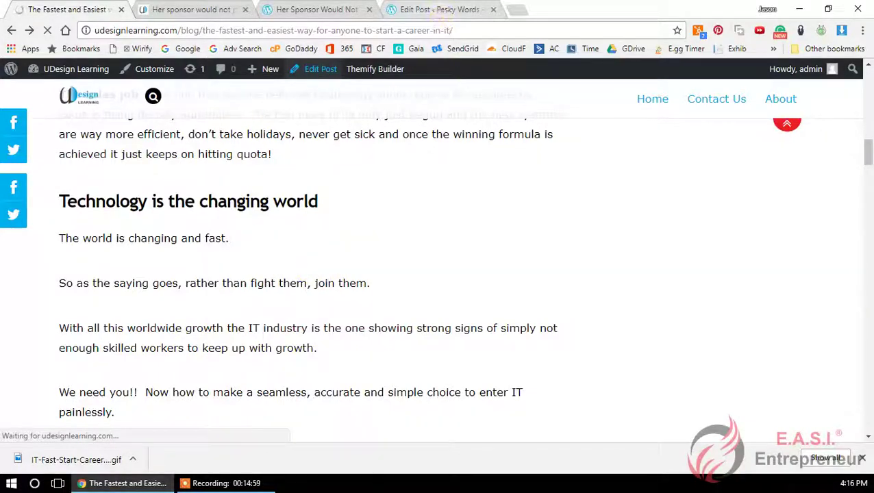
left_click(440, 10)
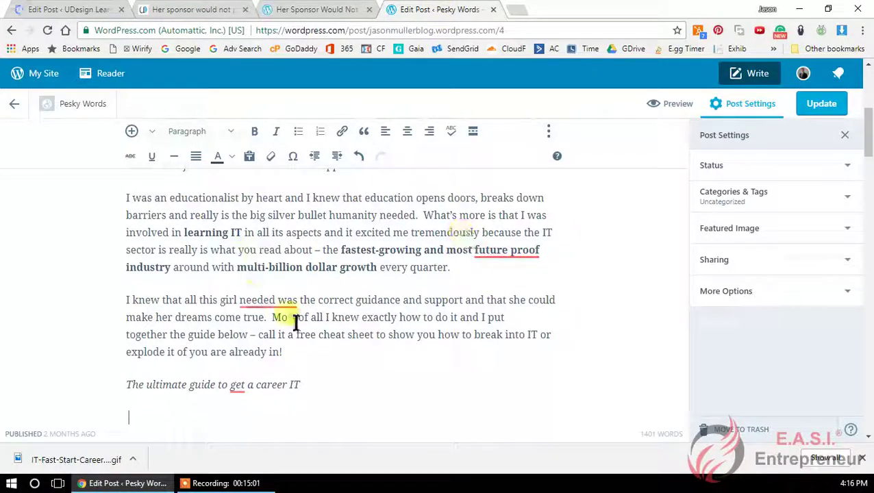
scroll(332, 263, "up", 5)
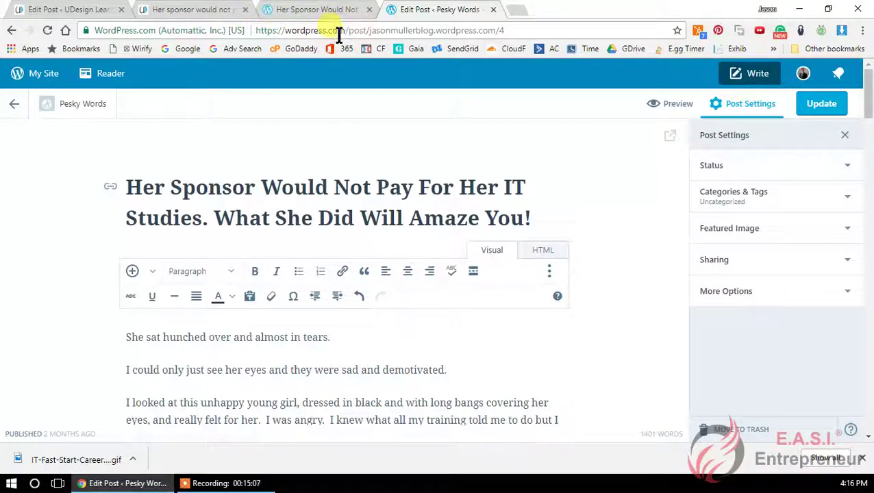
- Compare the self-hosted UDesign Learning post editor with the Pesky Words post editor on WordPress.com
left_click(115, 13)
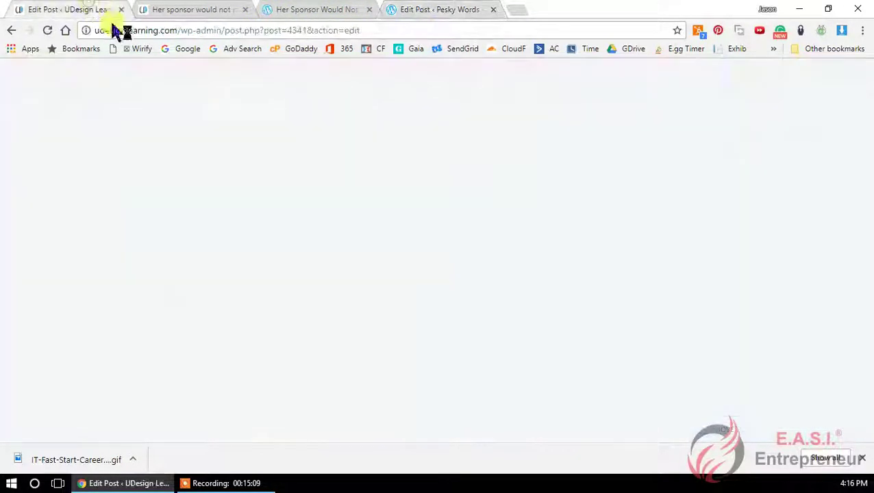
scroll(288, 299, "down", 1)
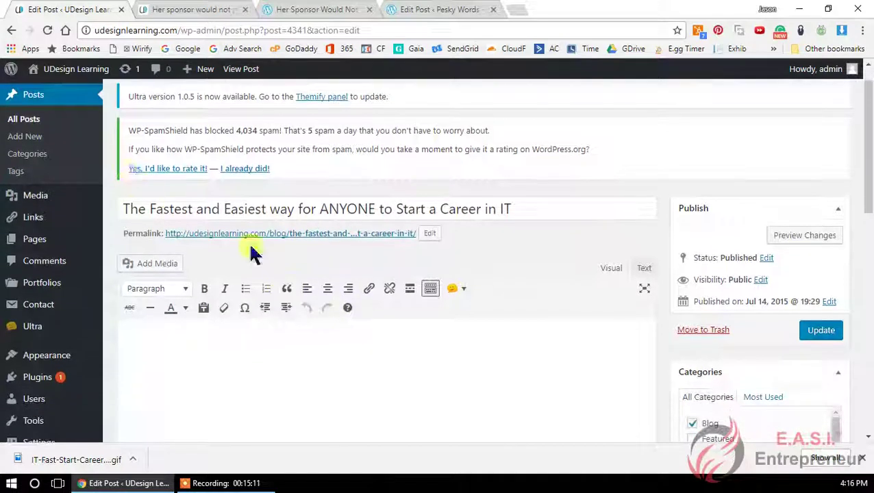
scroll(58, 166, "up", 1)
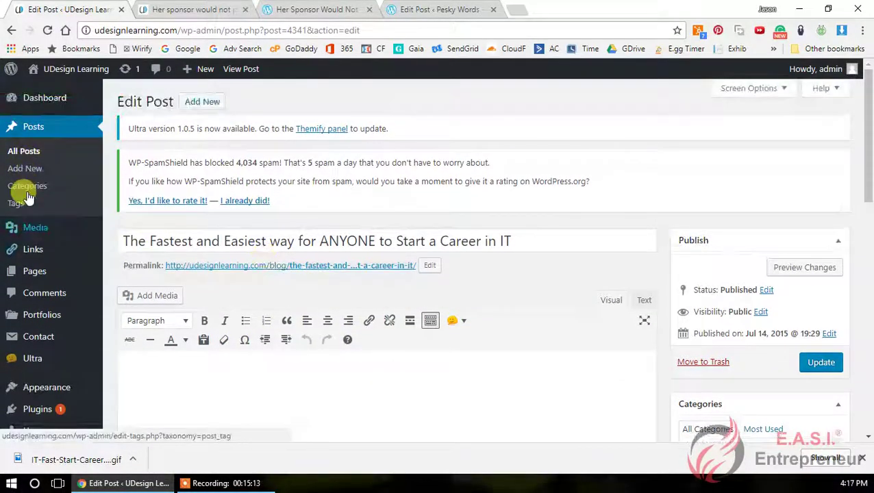
mouse_move(36, 393)
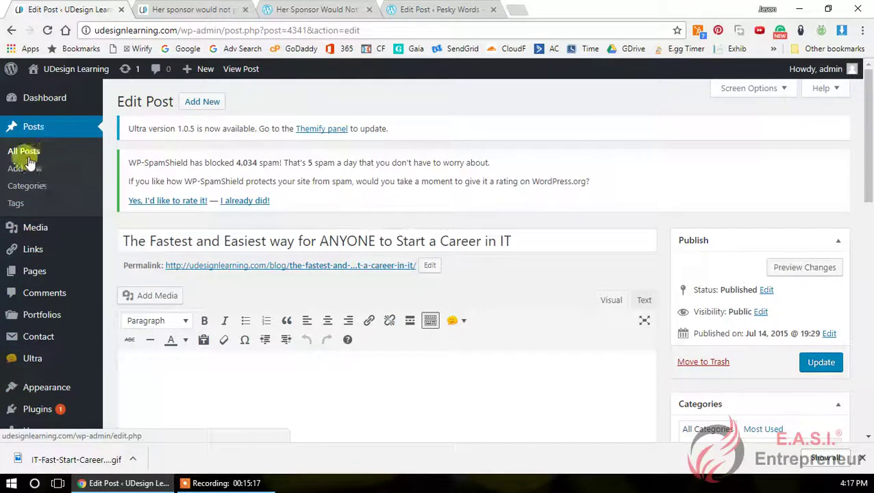
left_click(439, 10)
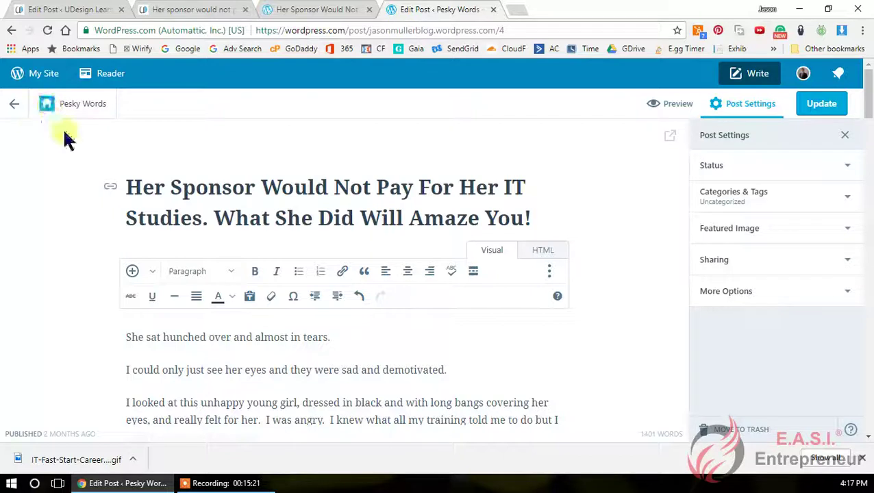
left_click(69, 9)
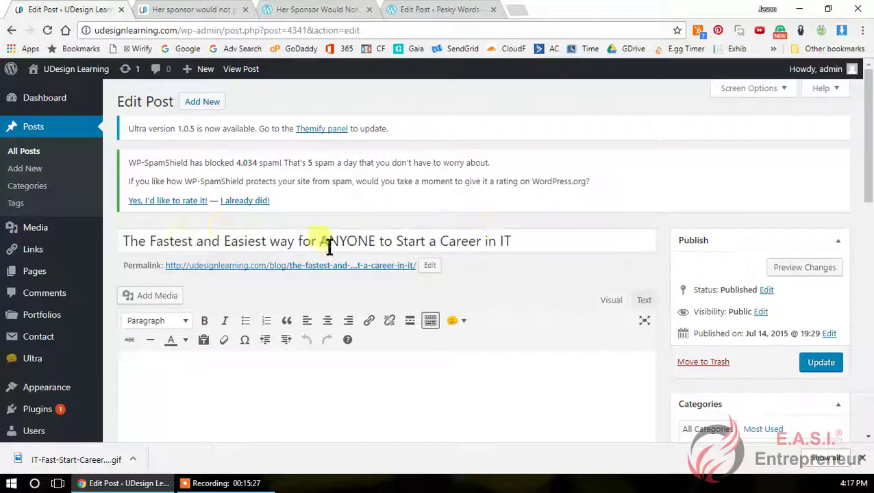
- Open the post's Text module for editing in Themify Builder and go to the "join them" passage
scroll(555, 237, "down", 12)
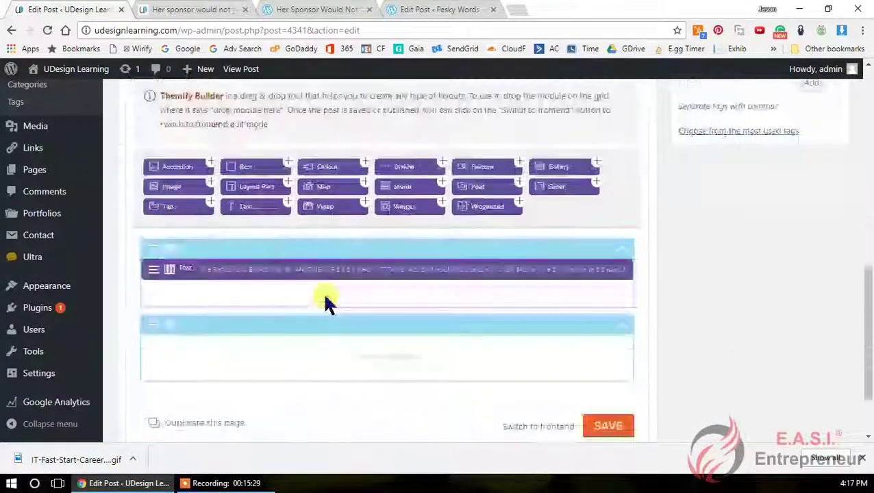
mouse_move(147, 212)
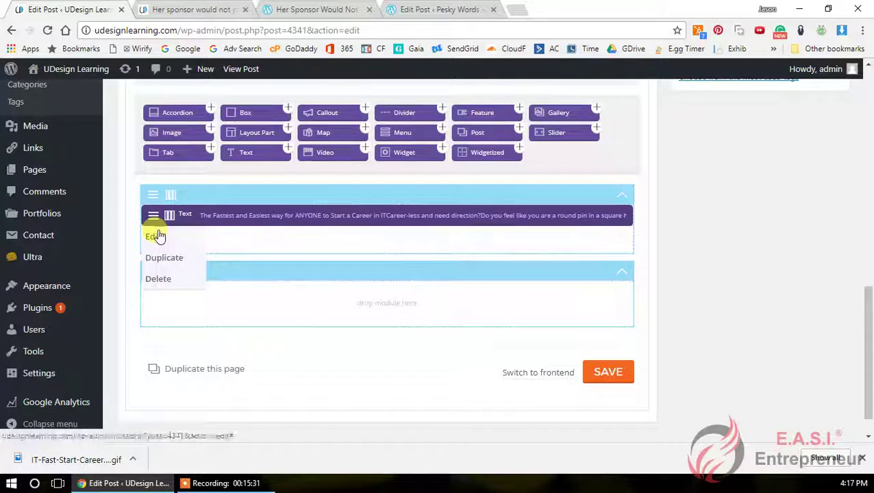
left_click(156, 233)
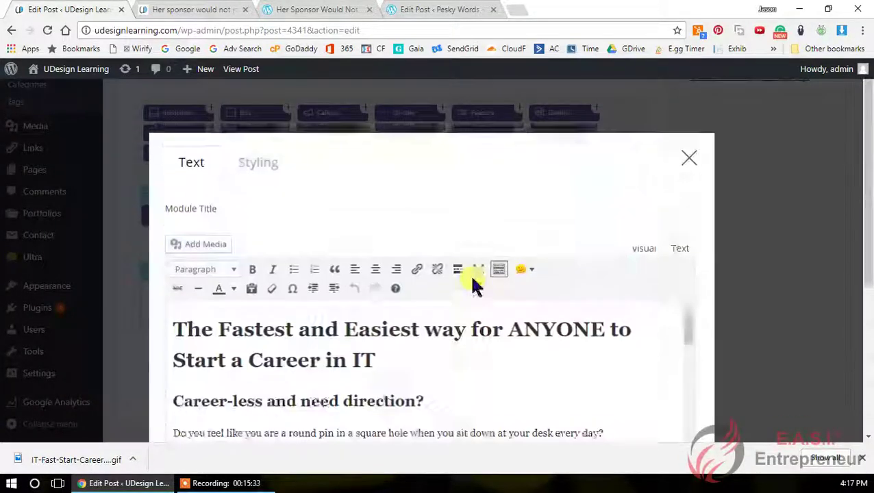
scroll(466, 343, "down", 5)
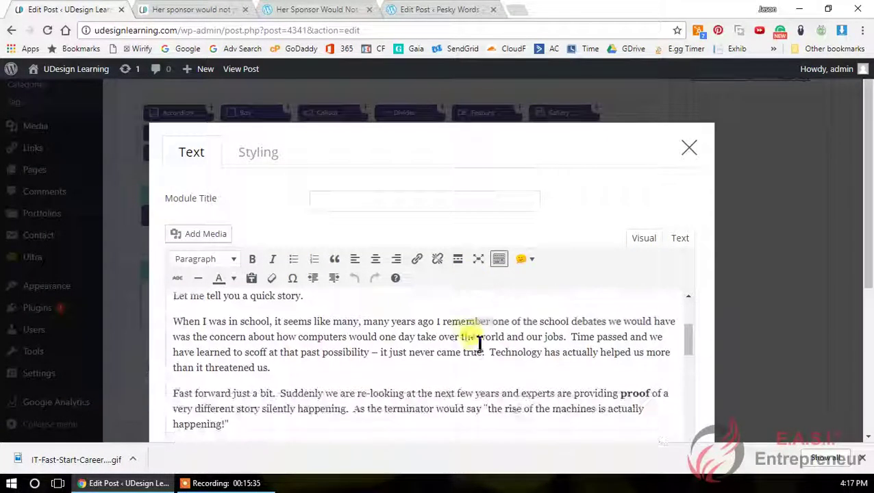
scroll(604, 336, "up", 1)
scroll(606, 339, "down", 6)
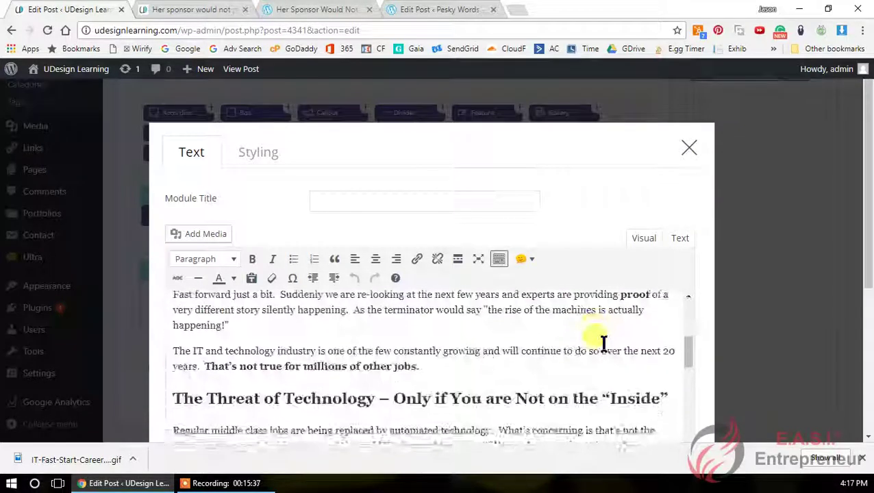
scroll(603, 343, "down", 5)
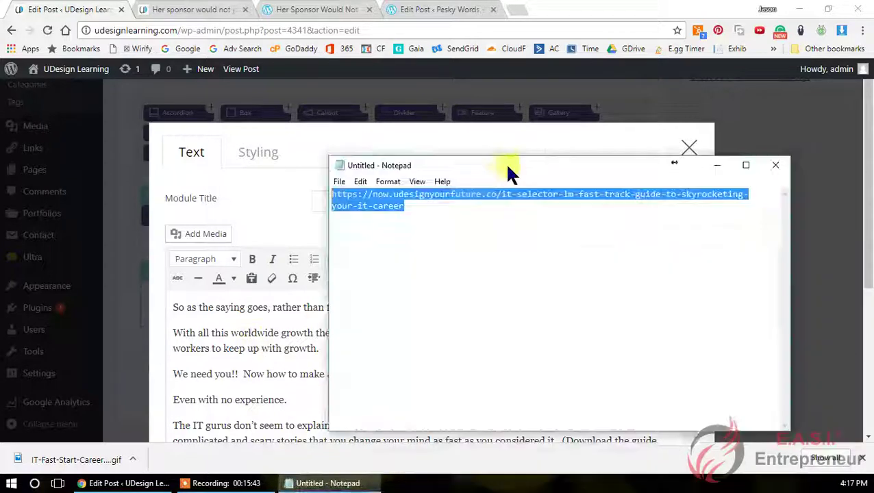
- Copy the guide landing page URL from Notepad and return to the article's "Download the guide below" sentence
left_click(431, 194)
left_click_drag(424, 198, 302, 175)
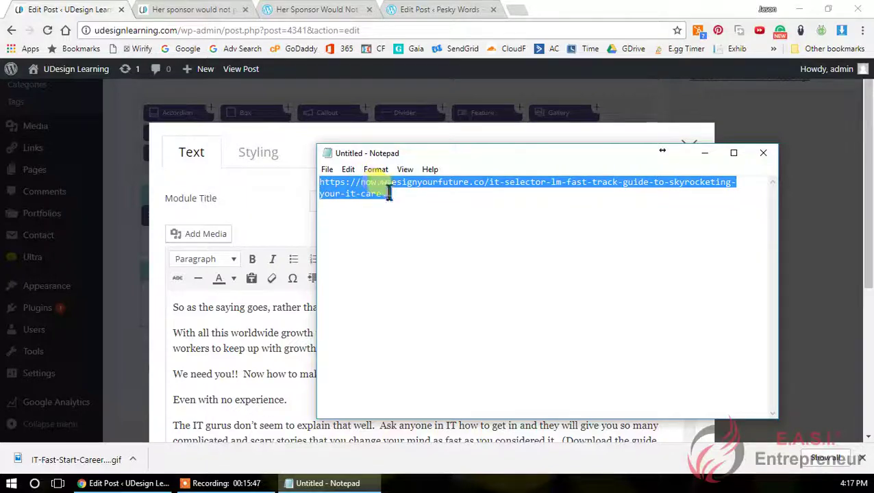
left_click(293, 319)
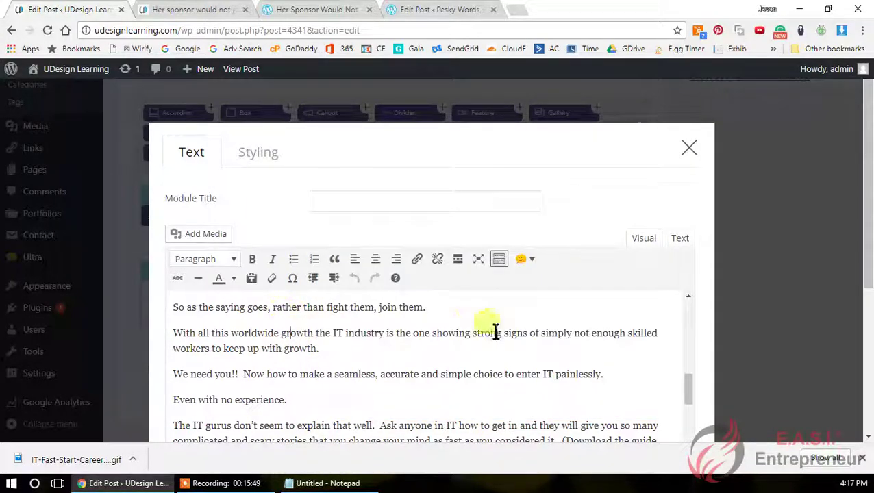
scroll(495, 332, "down", 5)
scroll(499, 330, "up", 2)
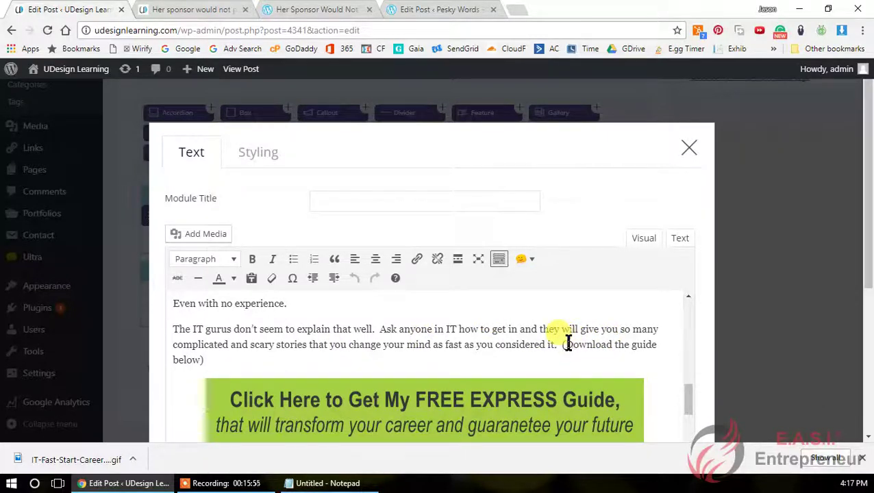
left_click_drag(564, 345, 203, 366)
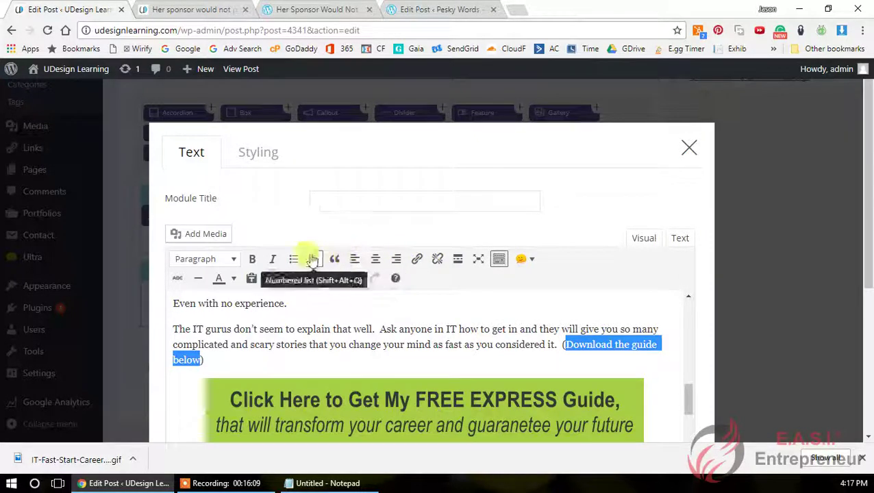
left_click(418, 259)
key("ctrl+v")
left_click(504, 382)
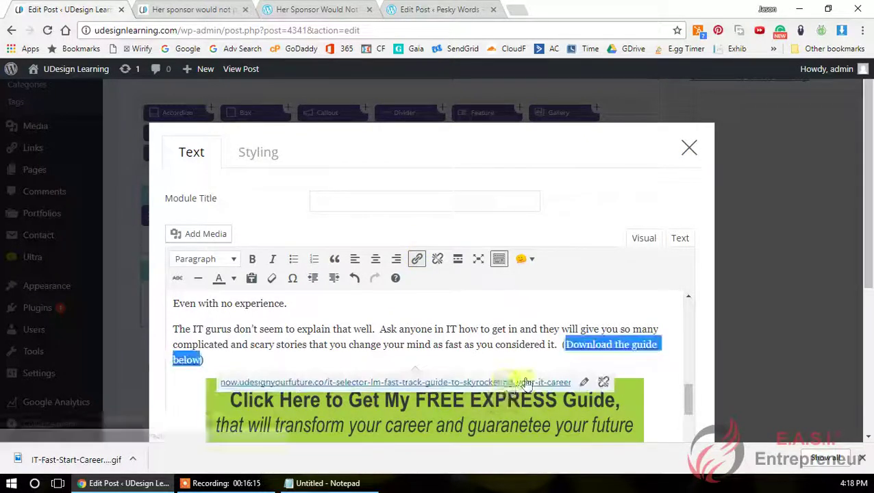
left_click(518, 343)
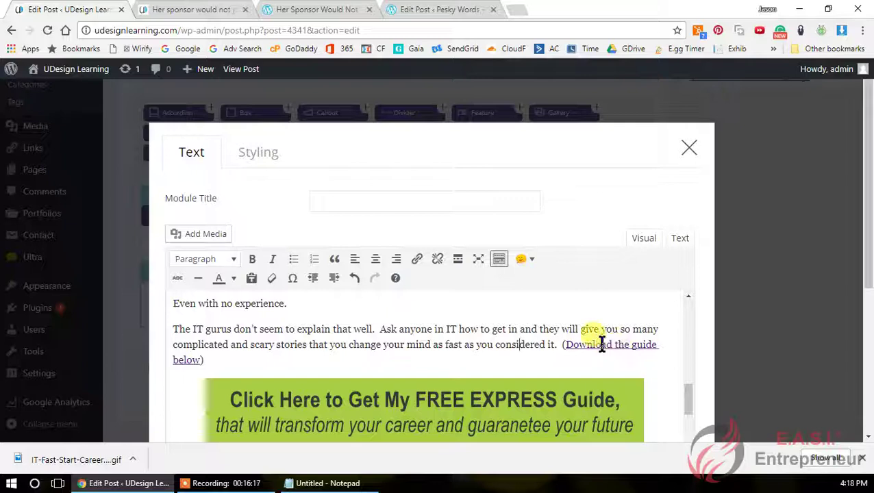
- Remove the existing link from the green "FREE EXPRESS Guide" banner image
scroll(612, 341, "down", 3)
scroll(468, 347, "up", 1)
left_click(472, 351)
scroll(468, 348, "up", 2)
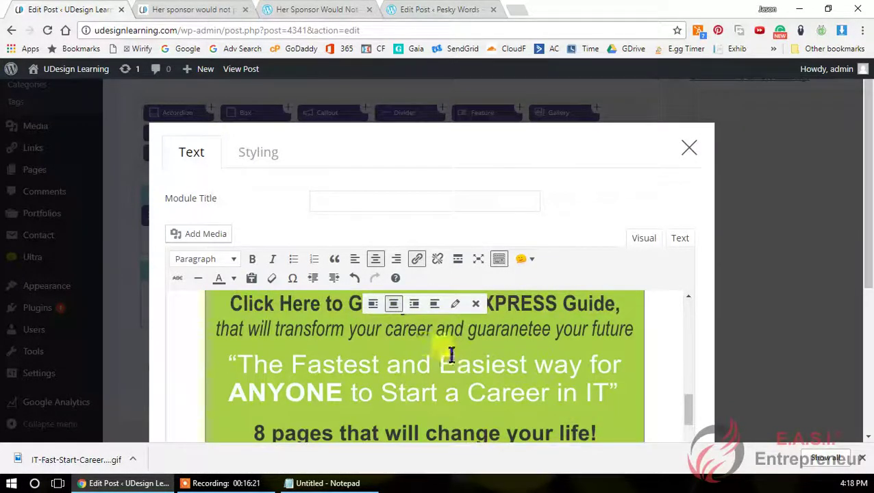
scroll(449, 356, "up", 1)
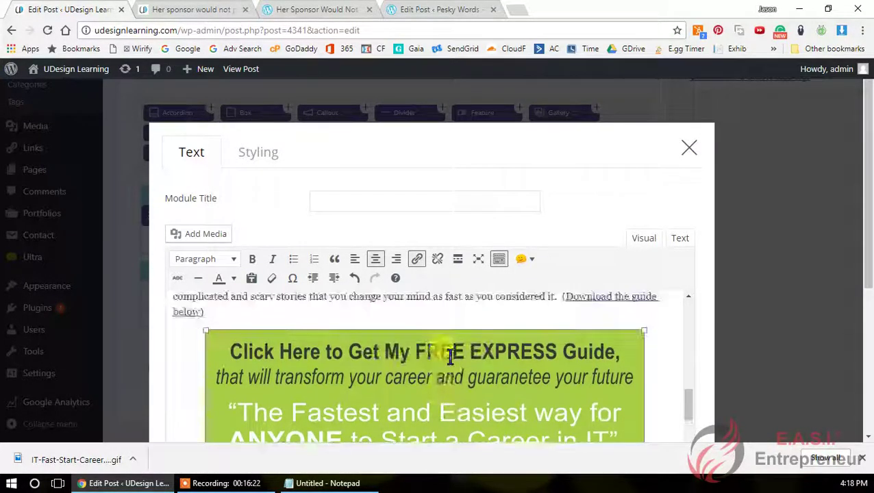
left_click(418, 261)
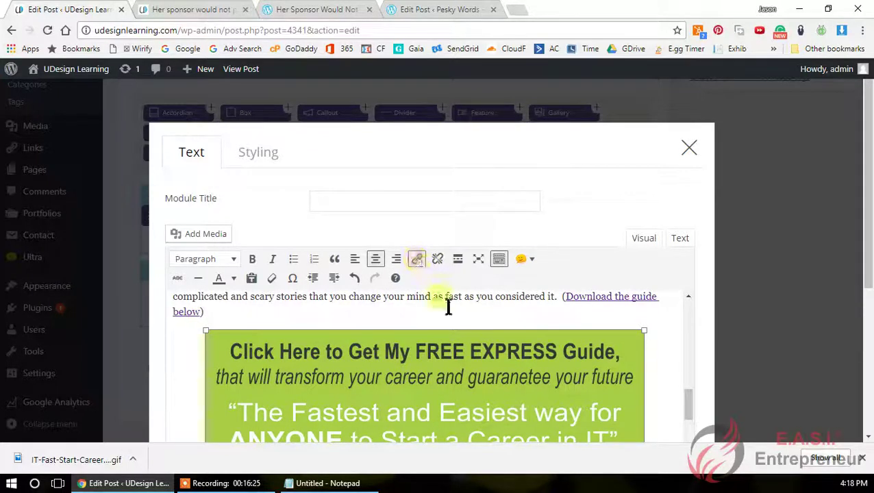
scroll(449, 319, "down", 3)
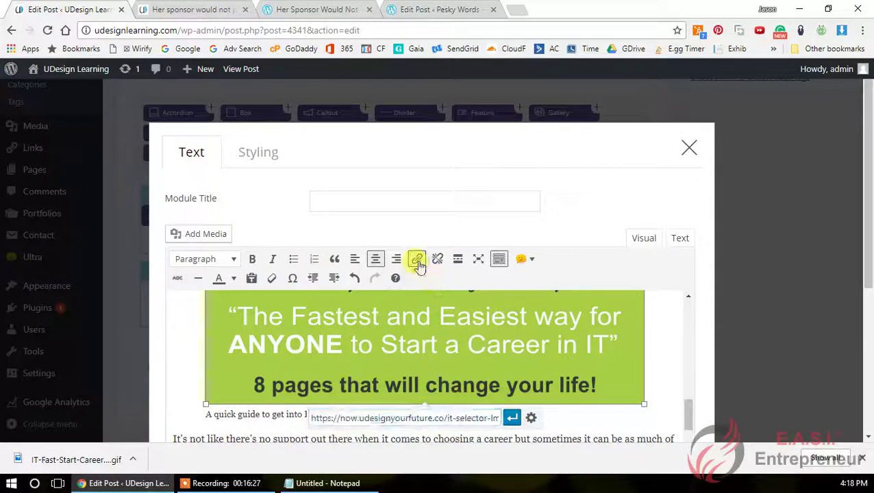
left_click(468, 420)
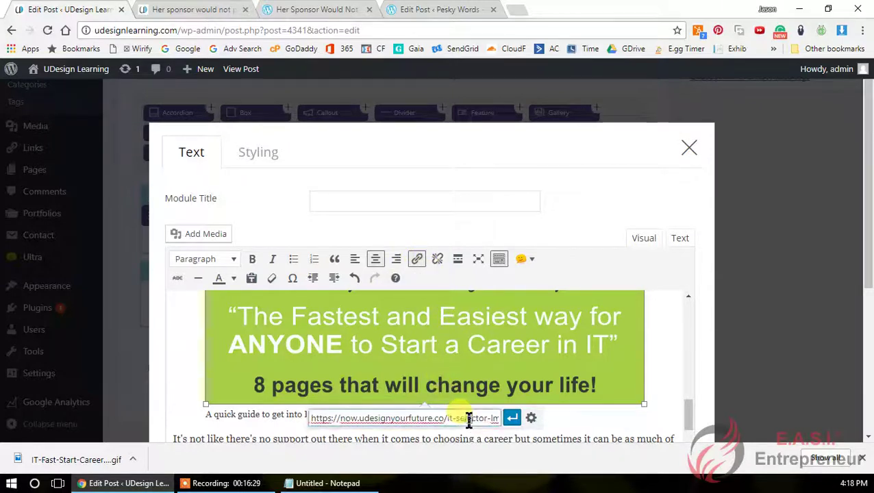
left_click(438, 259)
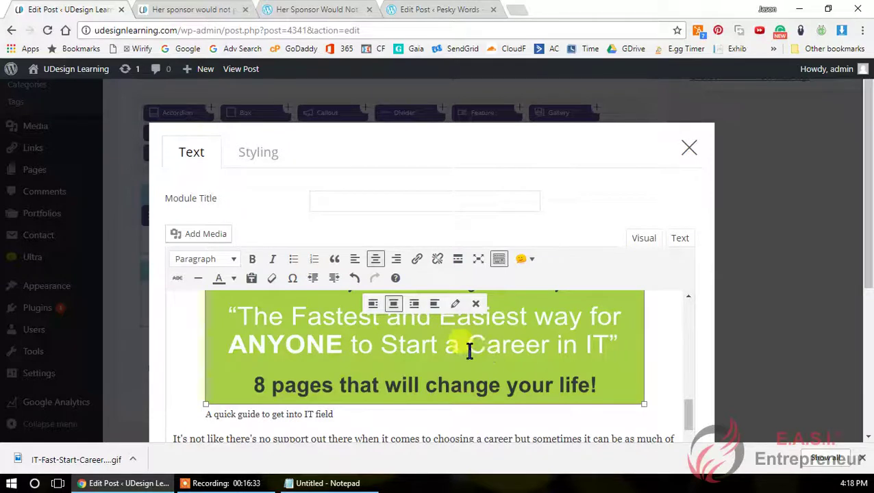
- Link the green guide banner to the copied it-selector-lm-fast-track-guide-to-skyrocketing-your-it-career landing page URL
left_click(417, 259)
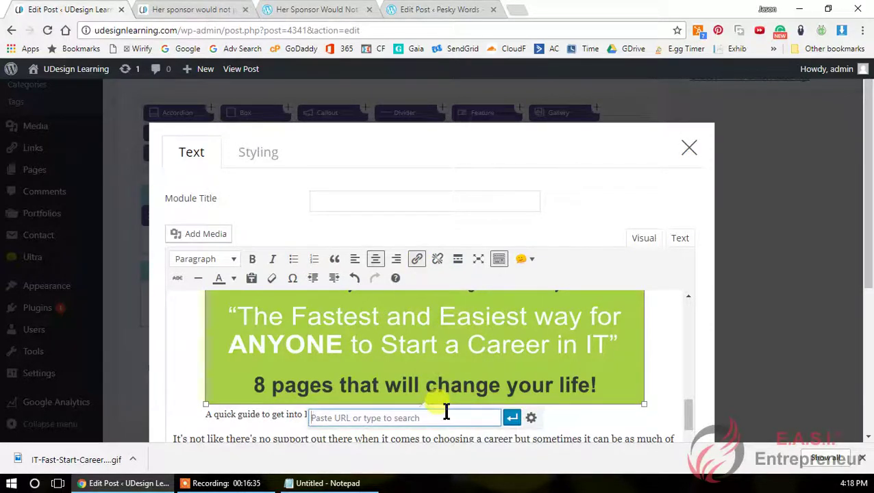
key("ctrl+v")
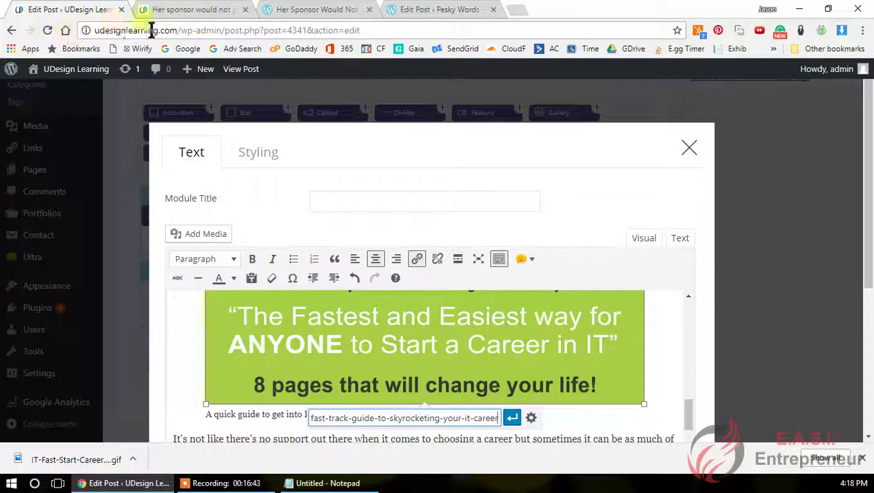
left_click(512, 420)
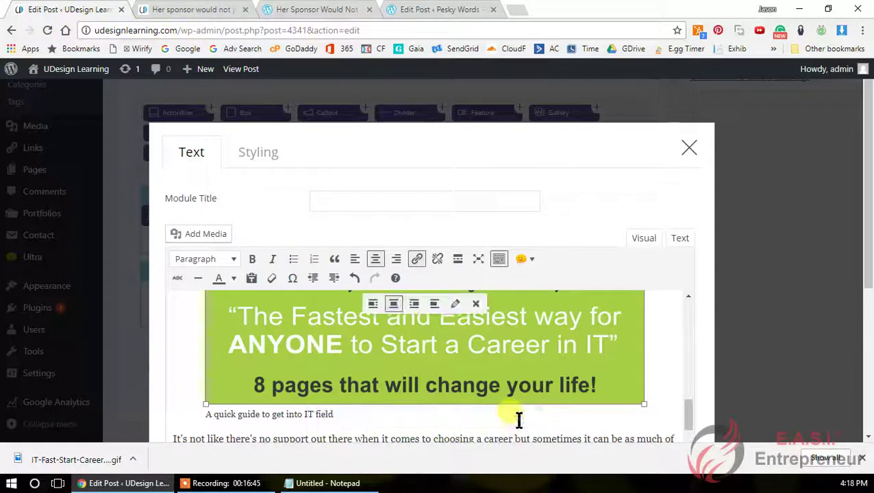
scroll(473, 434, "down", 3)
left_click(499, 431)
scroll(566, 410, "down", 1)
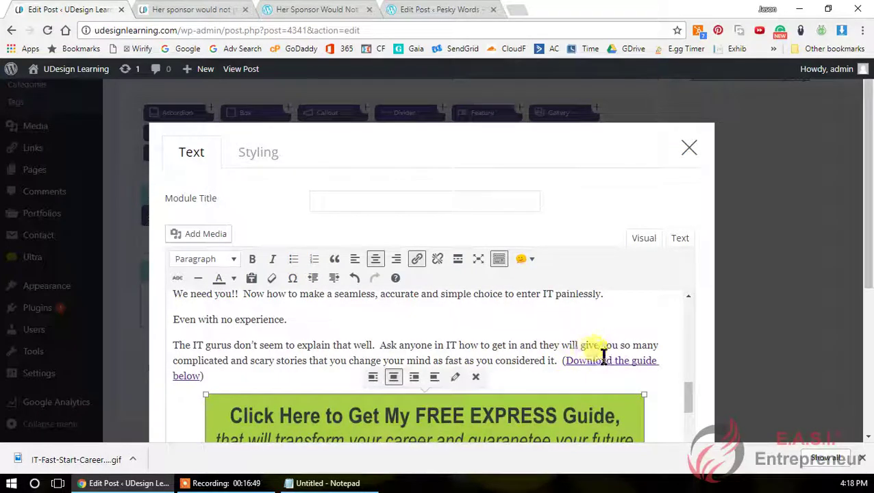
- Highlight the phrase "anyone in IT how to get" as a possible link text, and reselect the guide banner
left_click_drag(398, 346, 509, 346)
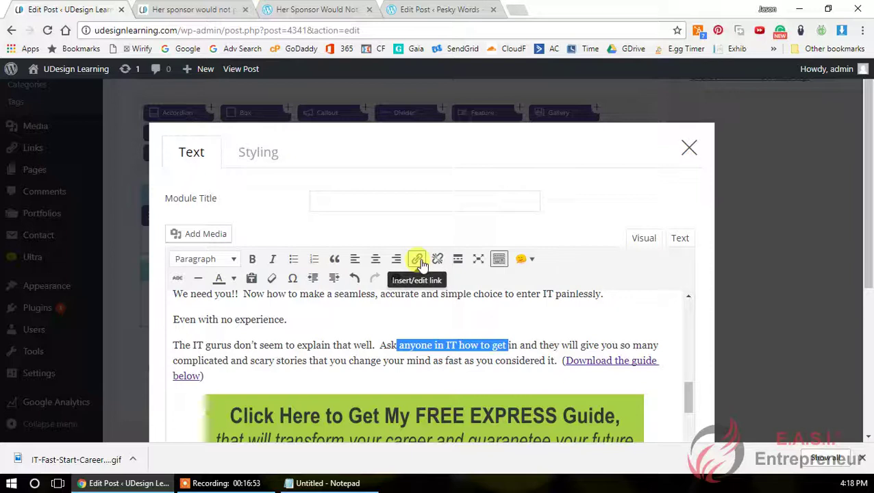
left_click(525, 319)
scroll(493, 332, "down", 3)
left_click(482, 334)
left_click(414, 351)
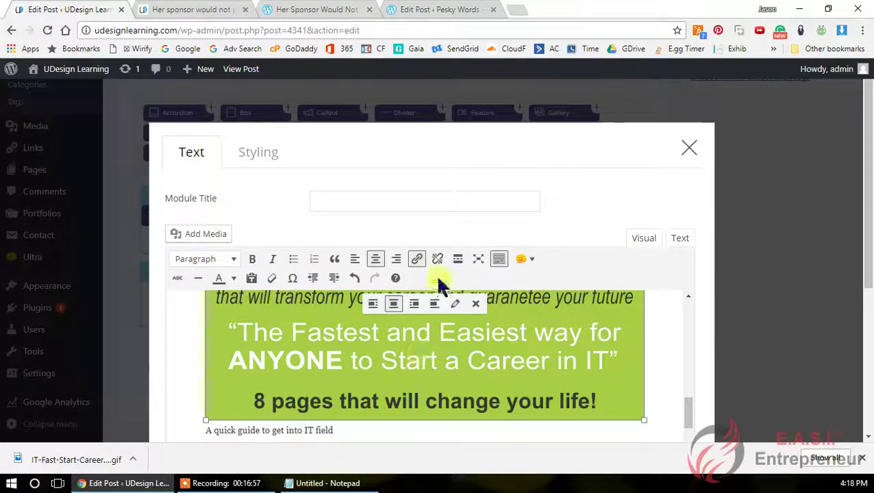
- Save the edited Text module and the builder layout, and update the post
scroll(597, 344, "down", 2)
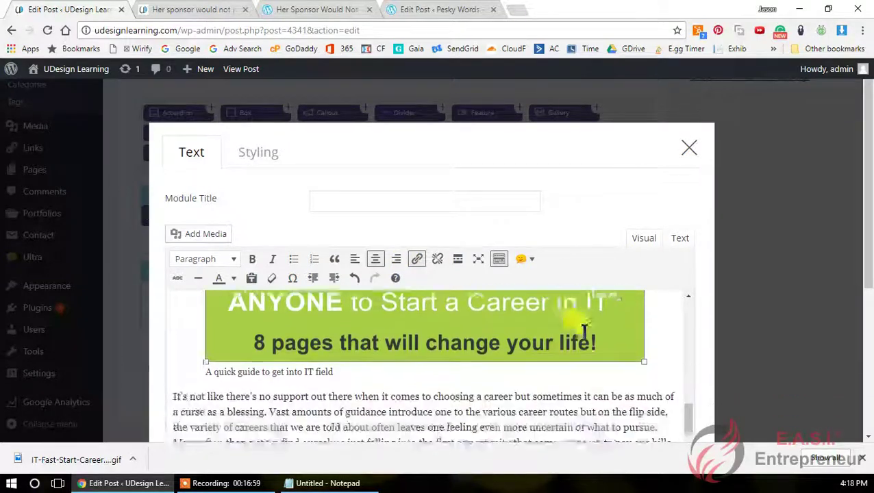
left_click_drag(866, 273, 865, 371)
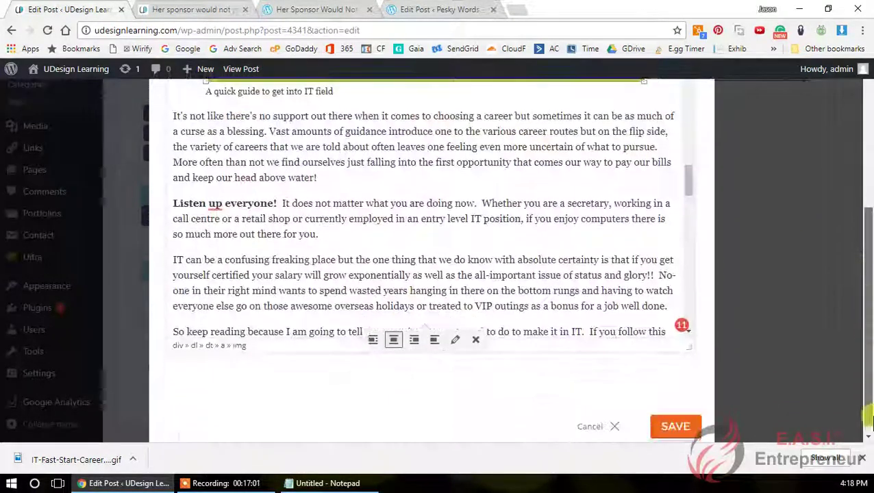
left_click(674, 423)
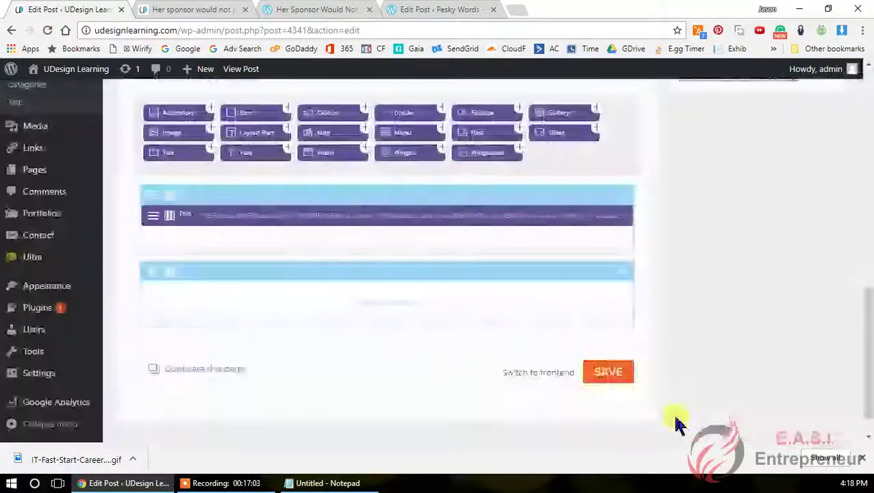
left_click(609, 373)
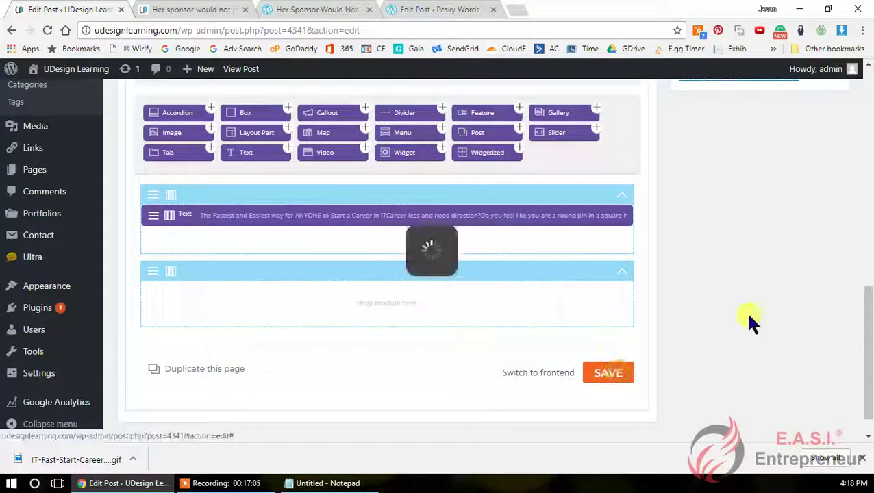
scroll(772, 312, "up", 2)
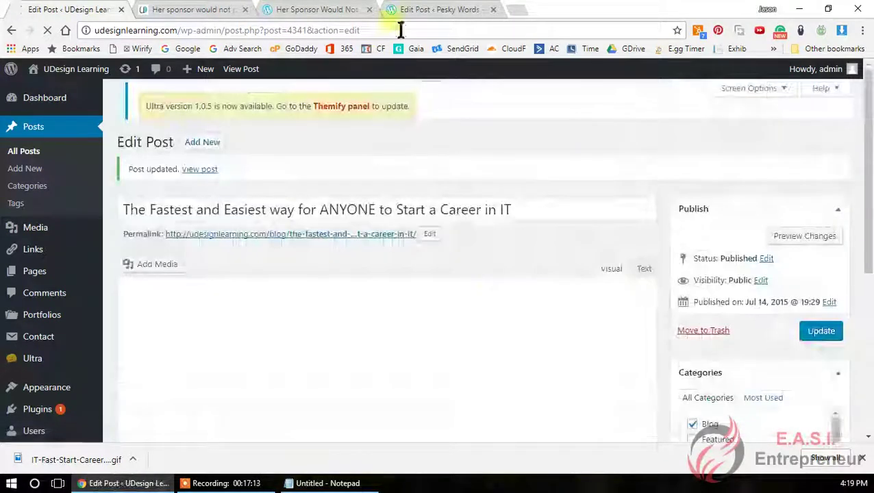
- Review the Pesky Words copy of the article on WordPress.com for places that refer to the free guide
left_click(418, 9)
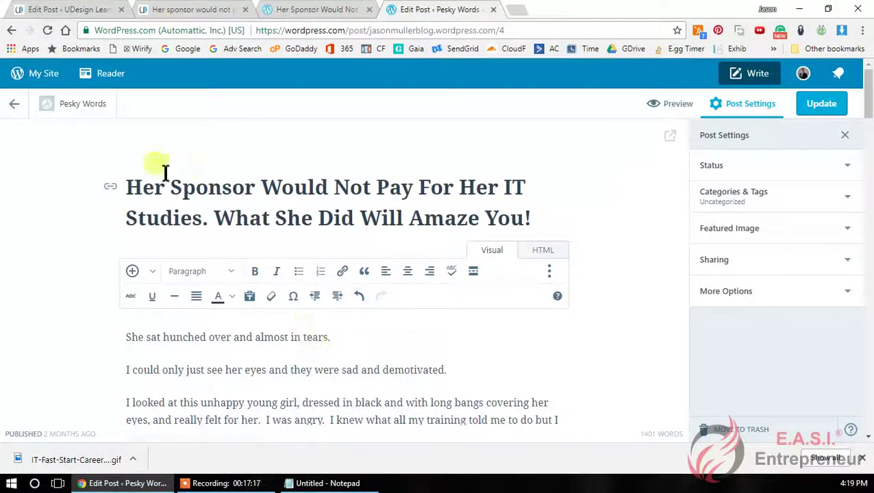
scroll(425, 404, "down", 2)
scroll(436, 403, "down", 3)
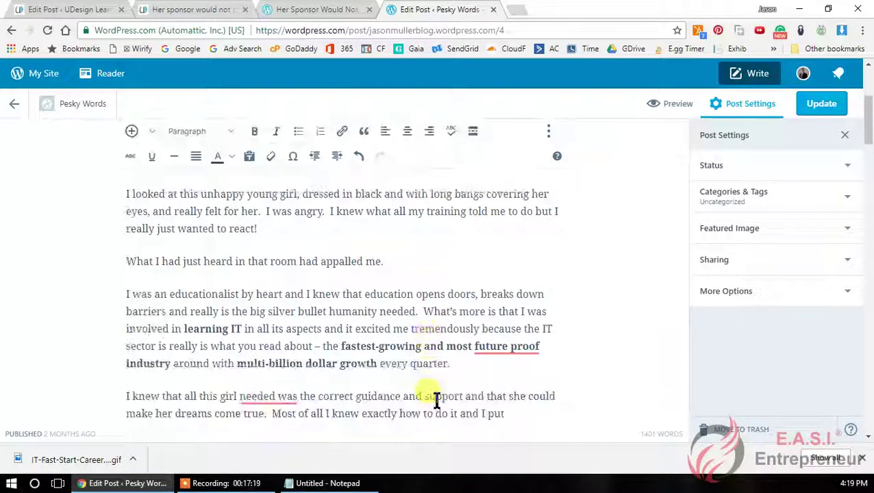
left_click(364, 339)
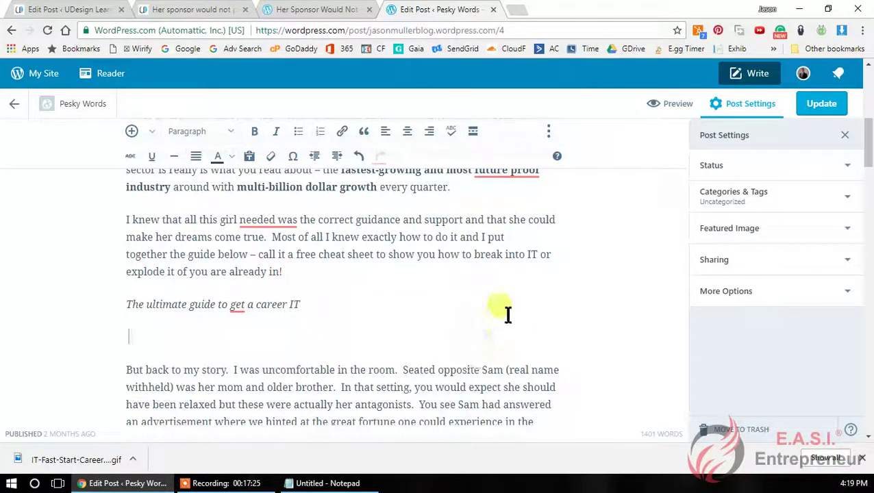
scroll(373, 368, "up", 10)
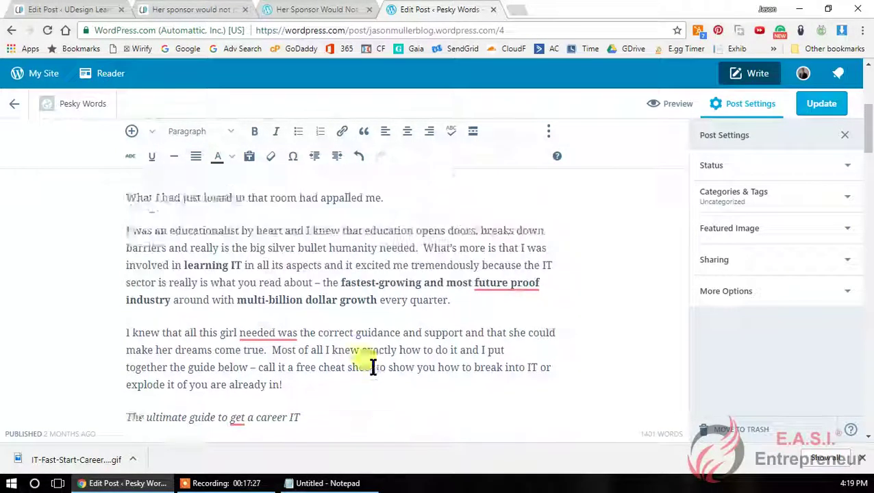
scroll(373, 368, "down", 12)
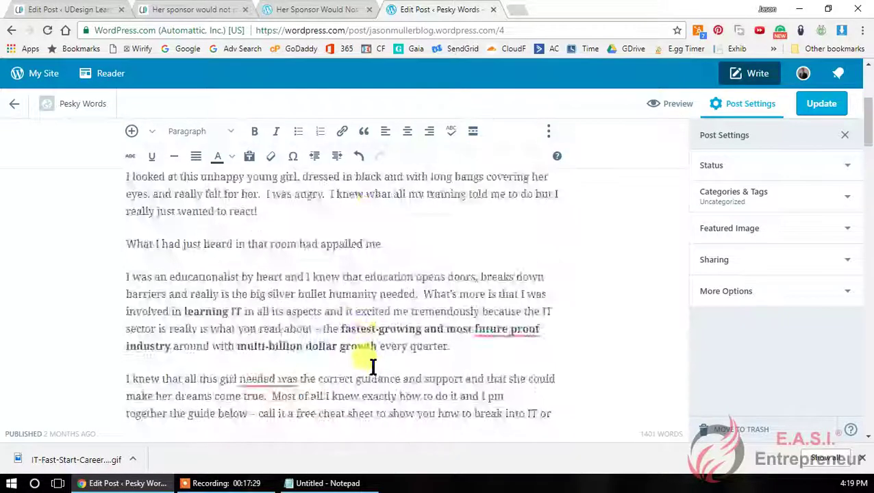
scroll(372, 368, "down", 12)
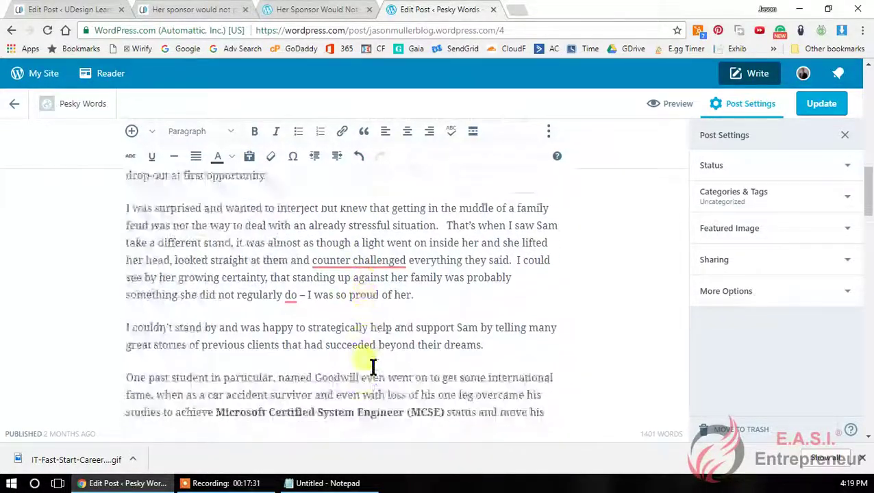
scroll(372, 368, "down", 12)
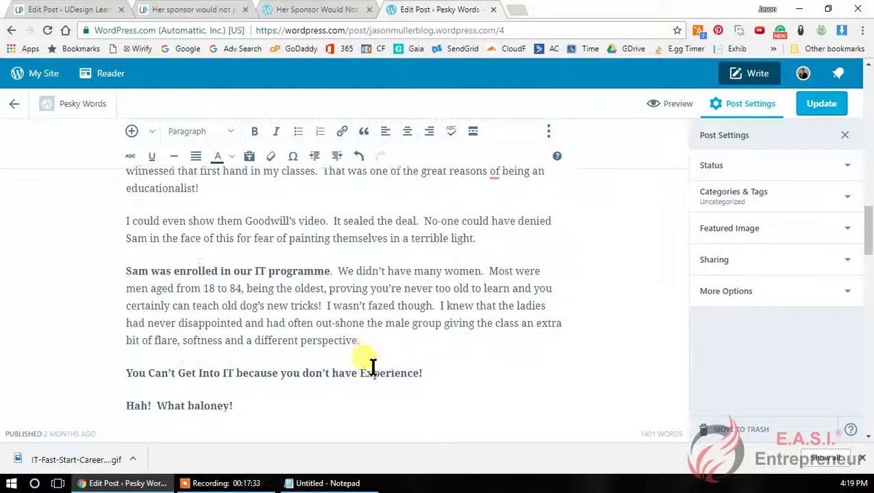
scroll(372, 368, "down", 8)
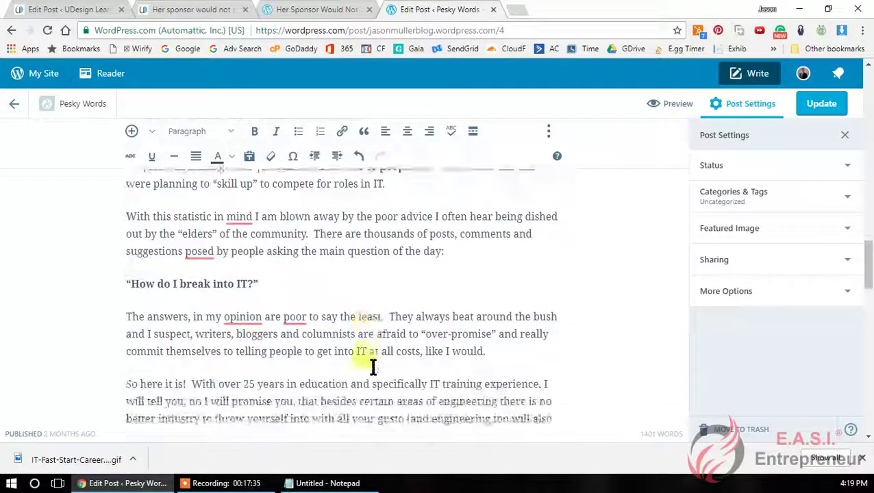
scroll(372, 368, "down", 6)
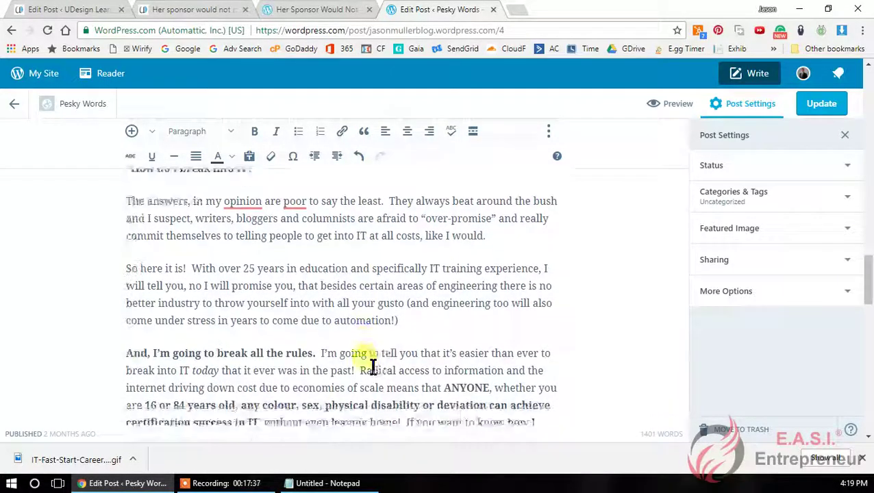
- Link the text "A quick guide to get into IT field" to the copied now.udesignyourfuture.co guide landing page URL
left_click_drag(296, 295, 118, 296)
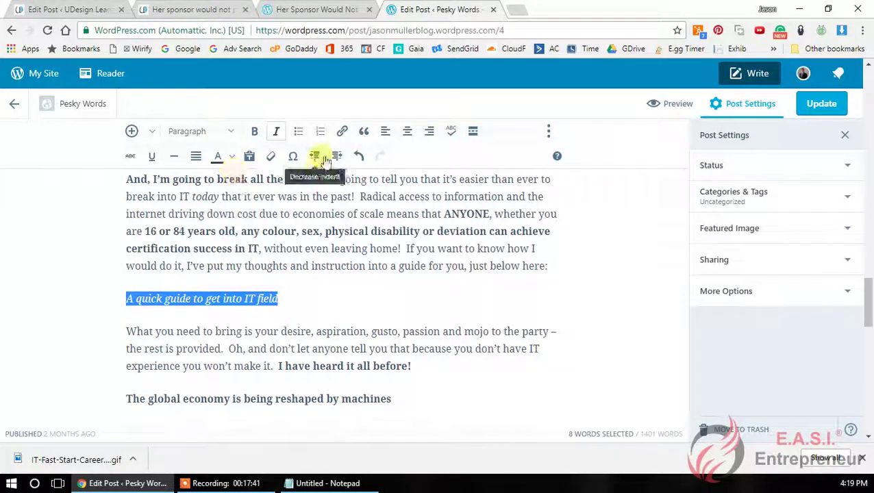
left_click(342, 132)
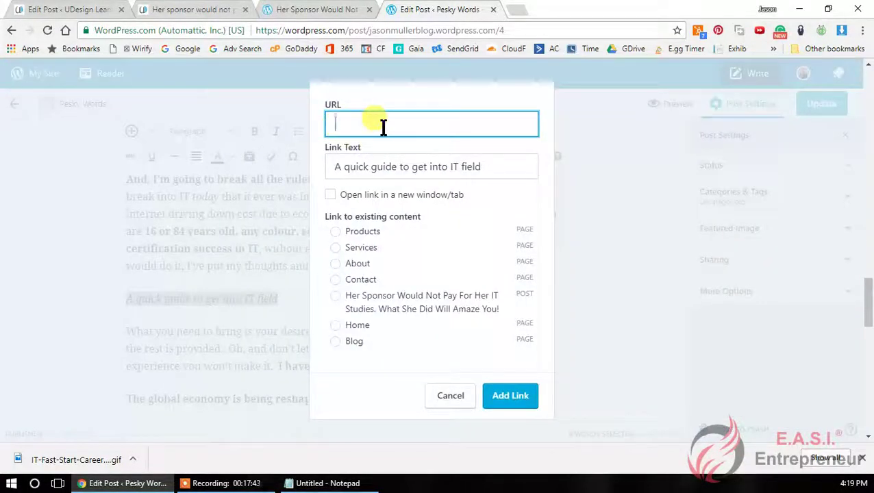
left_click(457, 394)
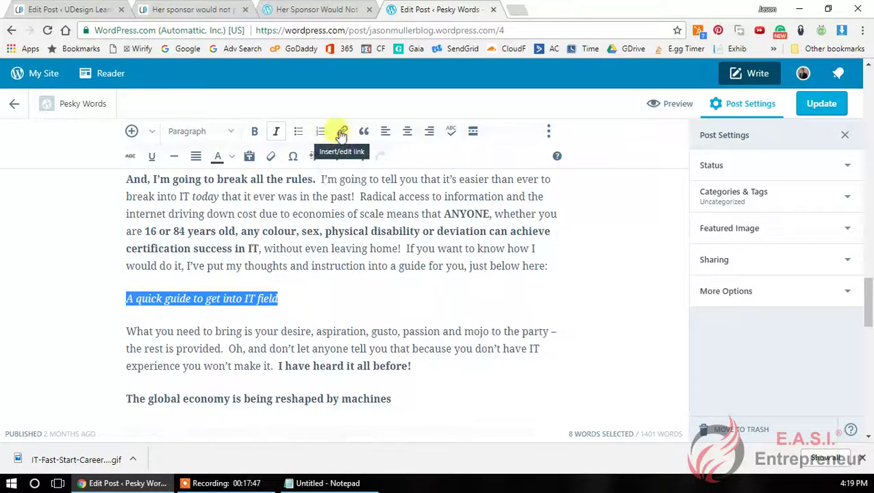
left_click(342, 132)
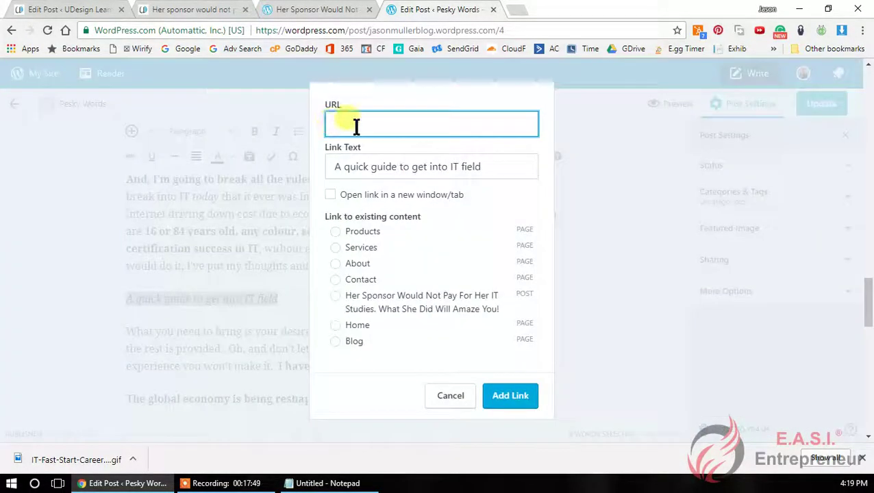
key("ctrl+v")
left_click(503, 169)
left_click_drag(503, 170, 346, 165)
left_click(422, 169)
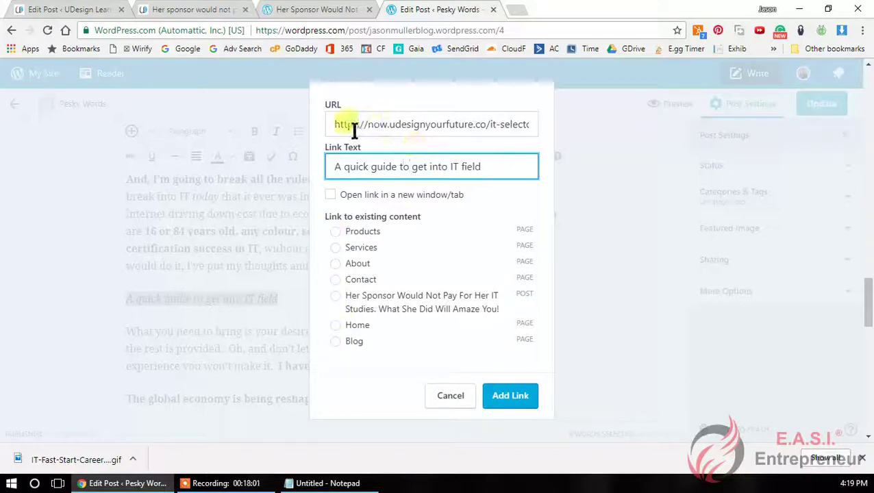
left_click(506, 395)
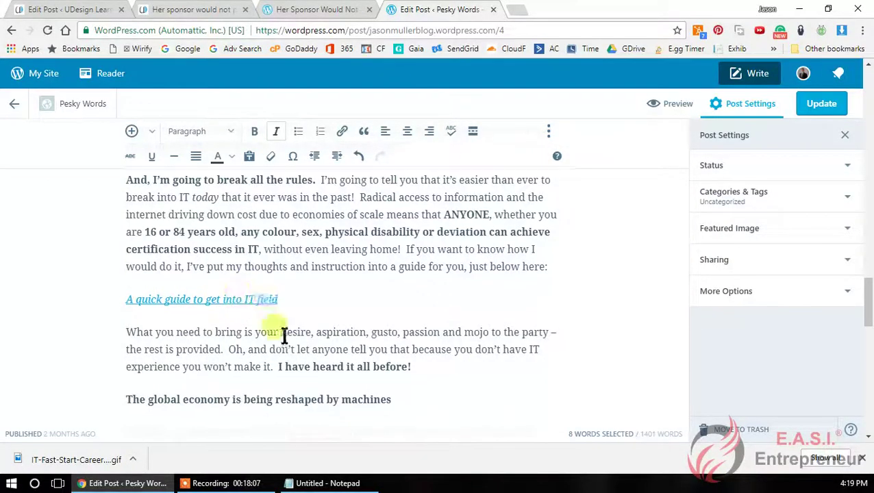
- Insert the green it-fast-start-career-guide.gif banner from the media library below the line "The ultimate guide to get a career IT"
scroll(284, 333, "up", 10)
scroll(285, 333, "up", 10)
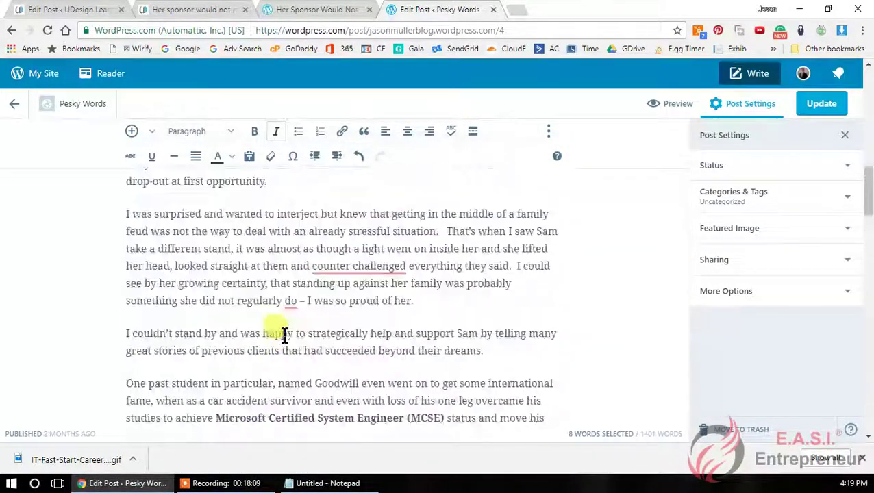
scroll(281, 333, "down", 2)
scroll(281, 333, "down", 2)
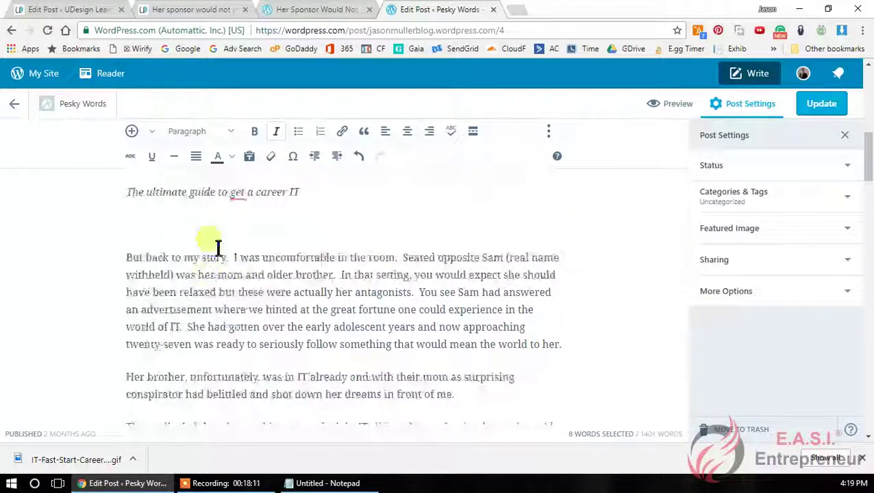
left_click(248, 223)
scroll(268, 228, "up", 1)
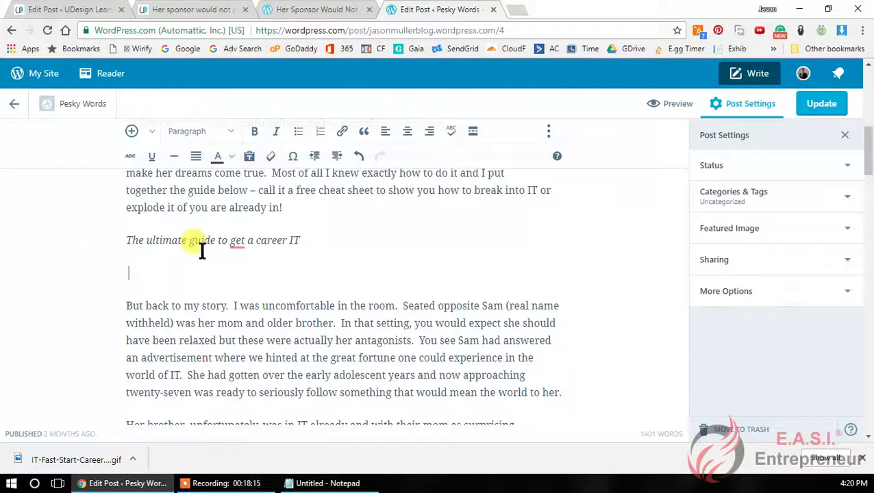
left_click(139, 130)
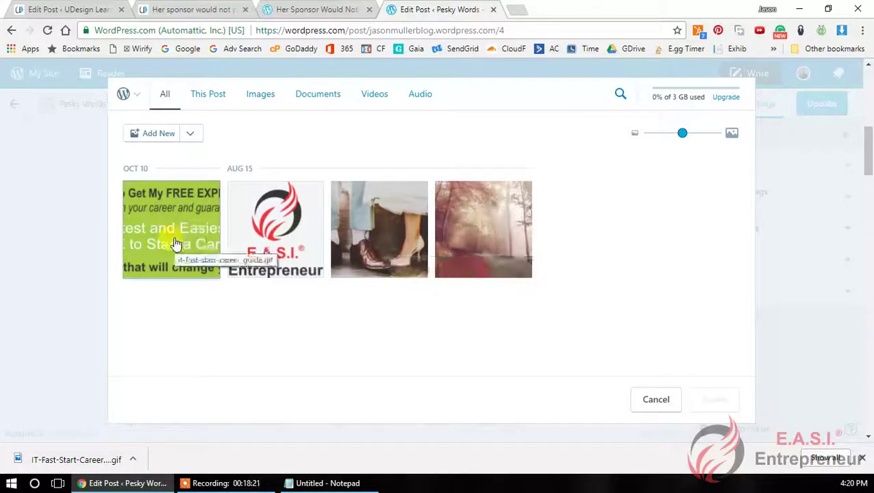
left_click(175, 244)
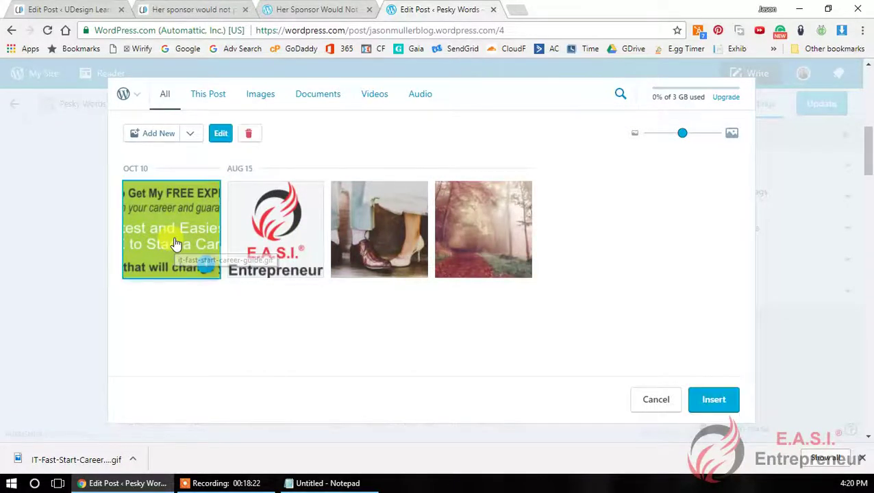
left_click(725, 400)
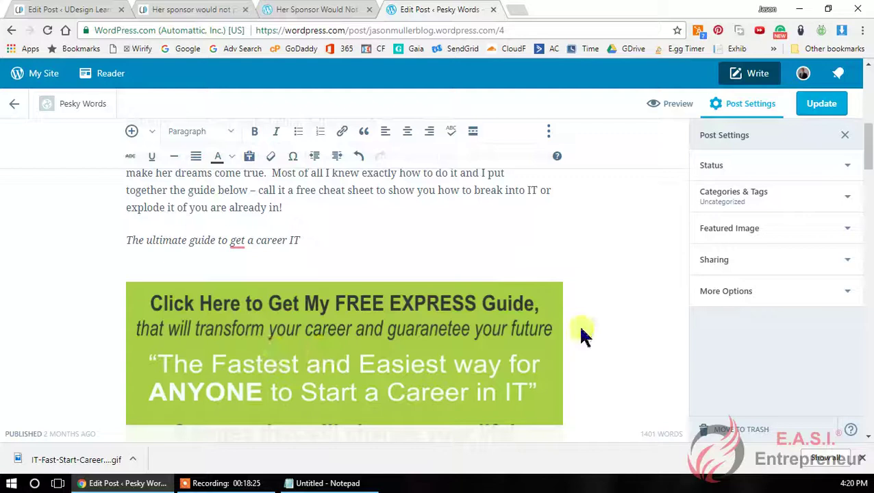
scroll(363, 246, "down", 1)
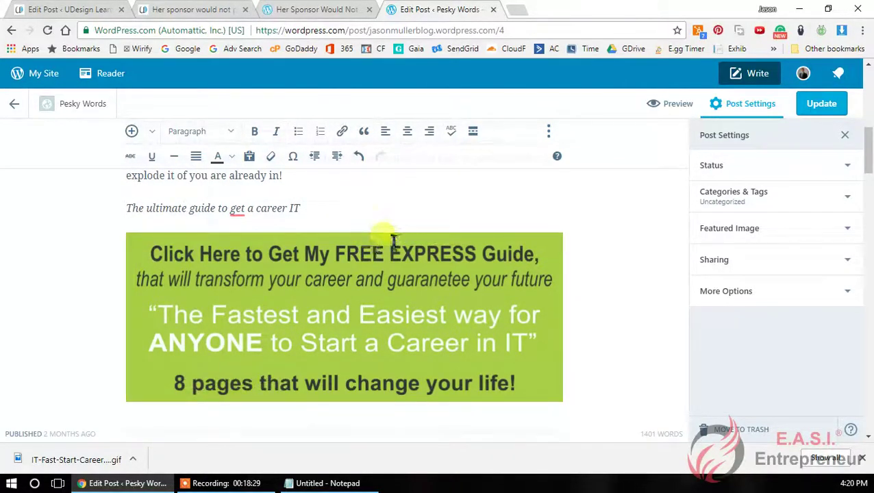
left_click(436, 236)
left_click(524, 218)
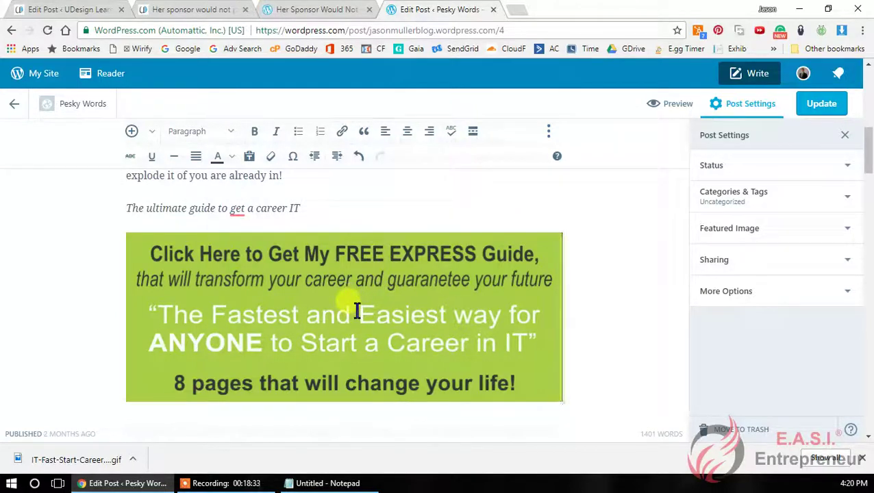
- Replace the inserted banner's link with the copied it-selector-lm-fast-track-guide-to-skyrocketing-your-it-career landing page URL
left_click(173, 13)
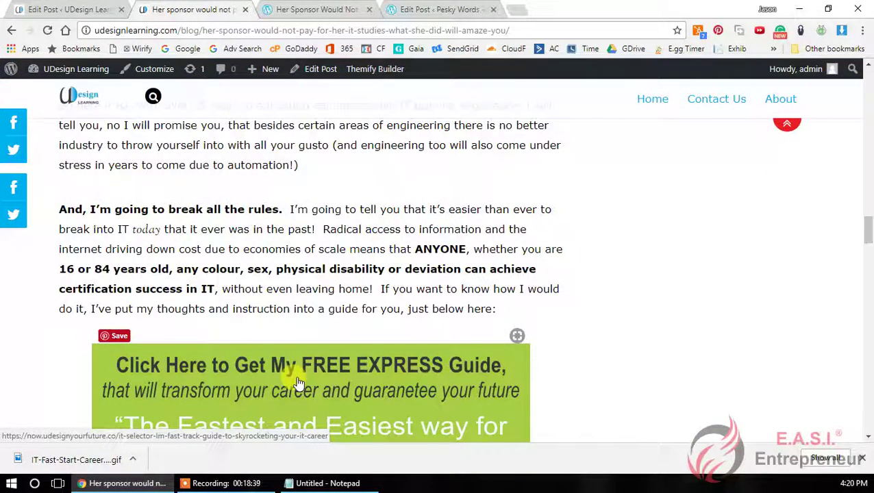
left_click(418, 10)
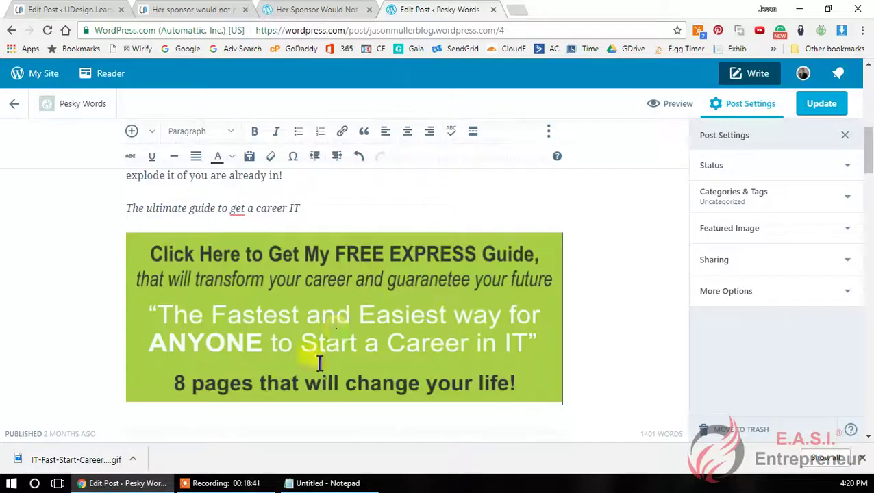
left_click(336, 329)
left_click(344, 132)
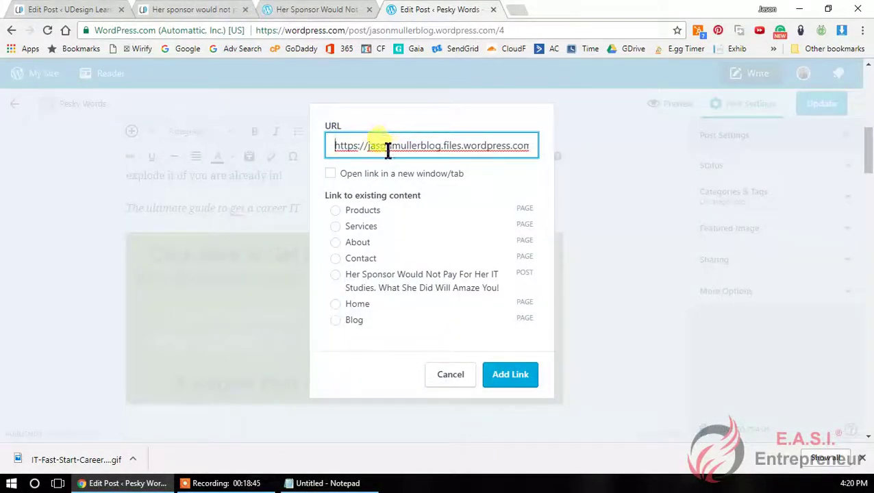
key("ctrl+a")
key("BackSpace")
key("ctrl+v")
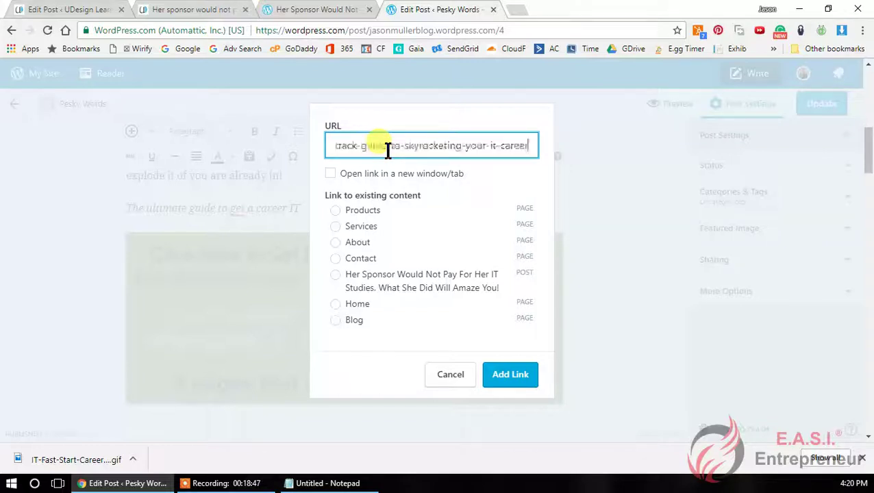
left_click(515, 378)
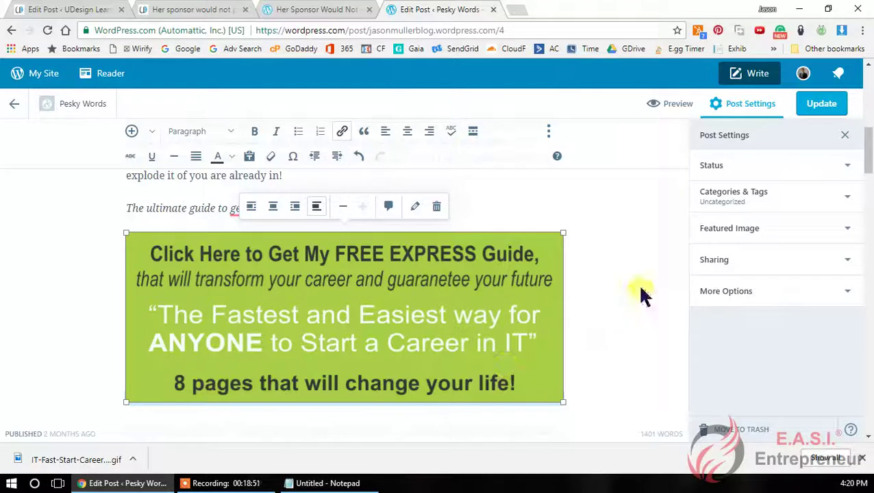
- Link the italic line "The ultimate guide to get a career IT" above the banner to the copied landing page URL
left_click(153, 209)
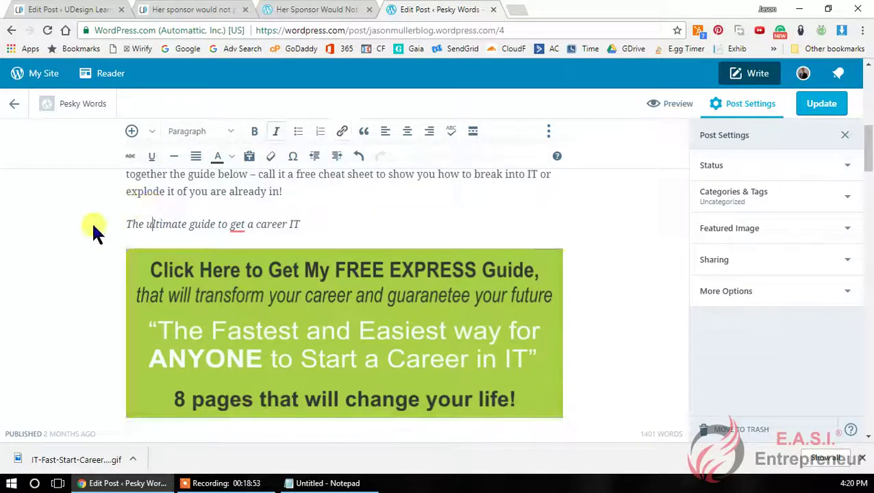
left_click_drag(291, 229, 139, 218)
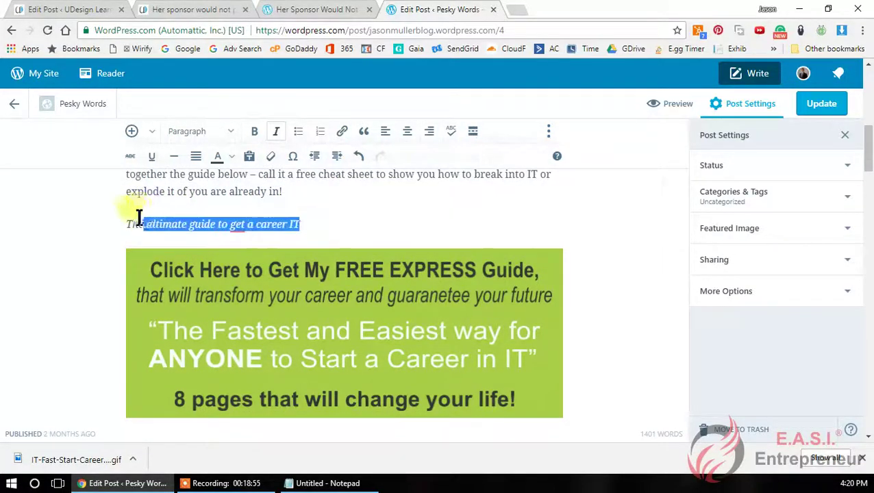
left_click(342, 131)
key("ctrl+v")
left_click(511, 392)
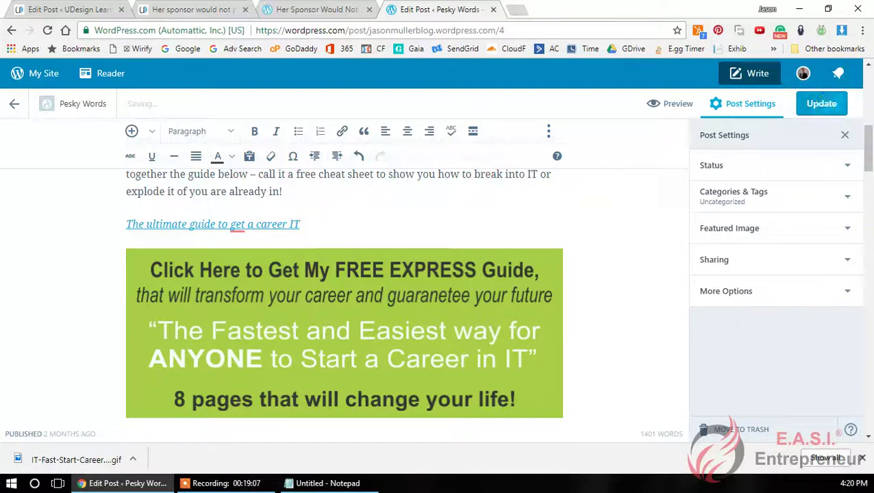
- Look at the published Pesky Words article and return to its editor to check the save
left_click(352, 9)
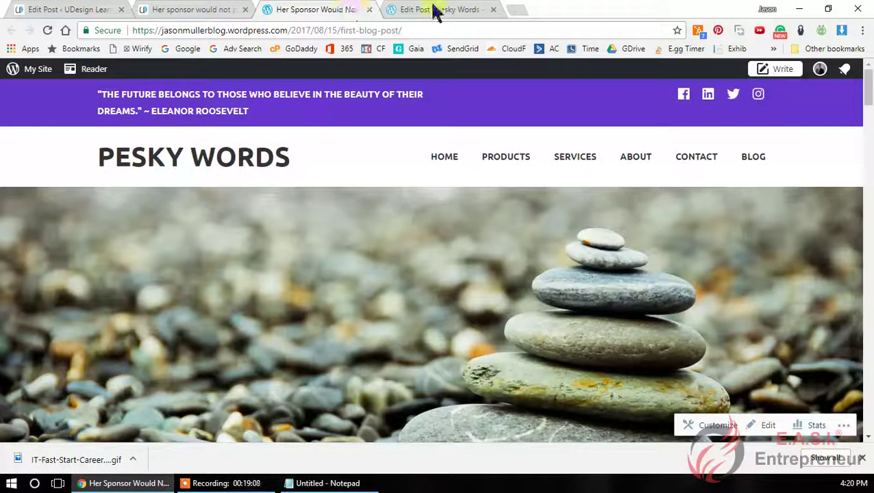
left_click(436, 11)
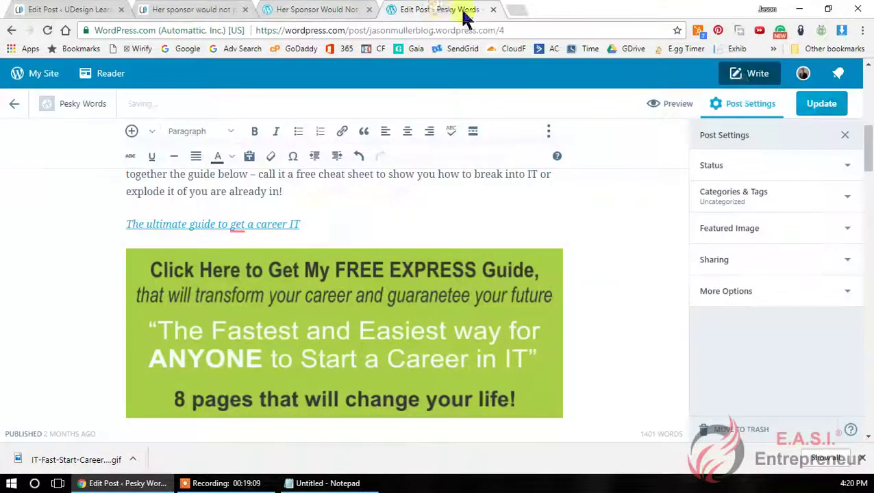
left_click(66, 11)
left_click(335, 11)
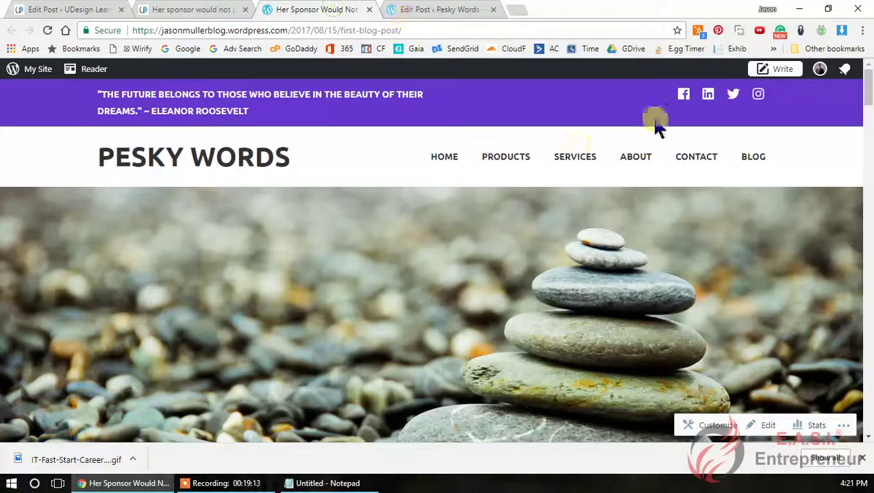
left_click(439, 10)
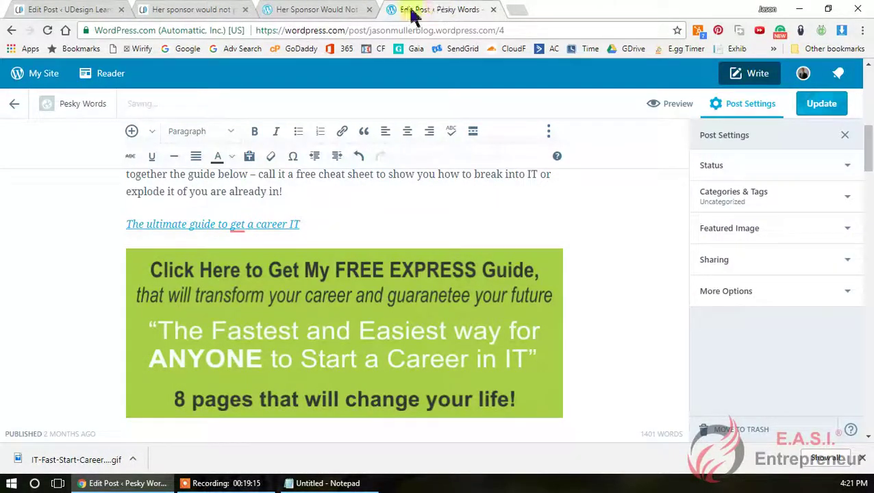
- Open the recent post "The Fastest and Easiest way for ANYONE to Start a Career in IT" on the UDesign Learning blog
left_click(313, 12)
left_click(178, 9)
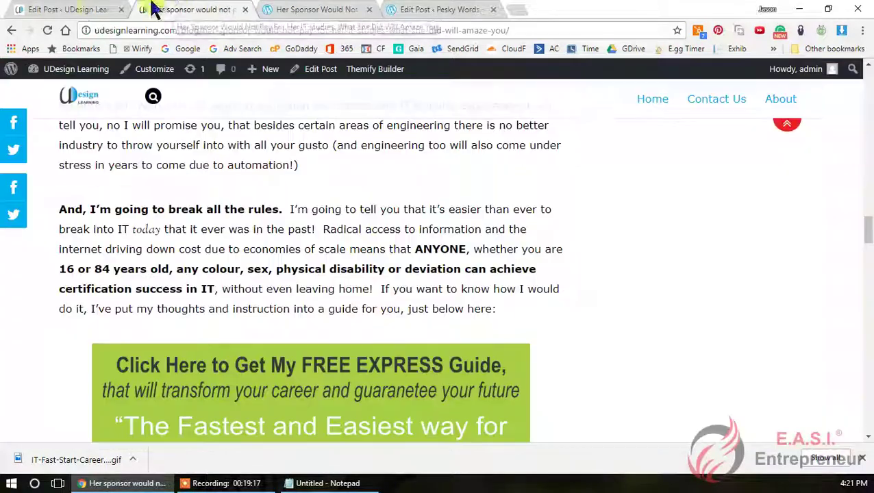
left_click(86, 10)
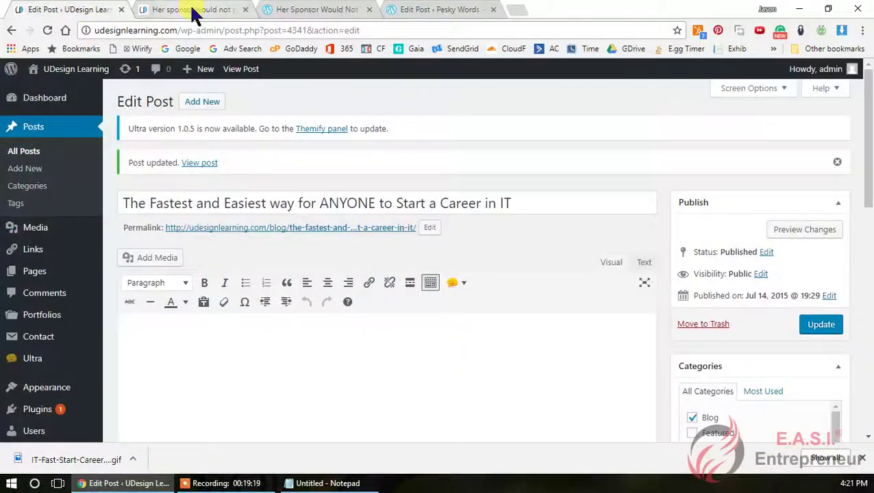
left_click(194, 11)
scroll(233, 250, "up", 15)
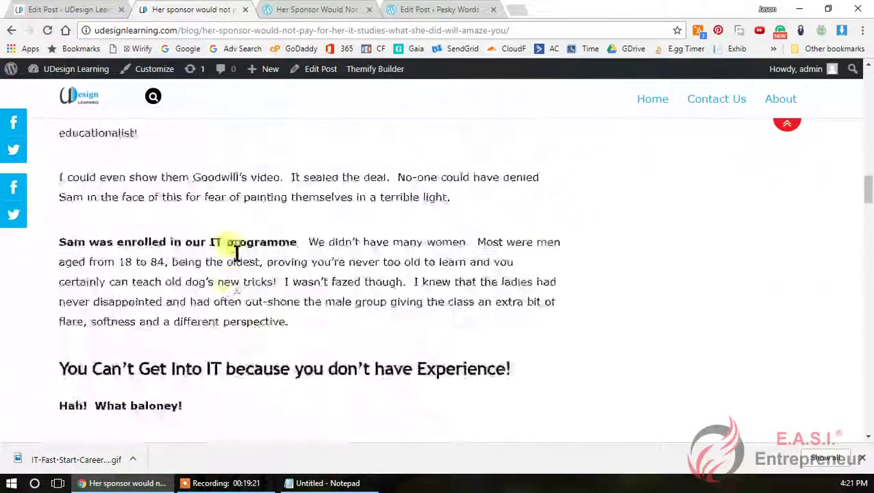
scroll(235, 254, "up", 15)
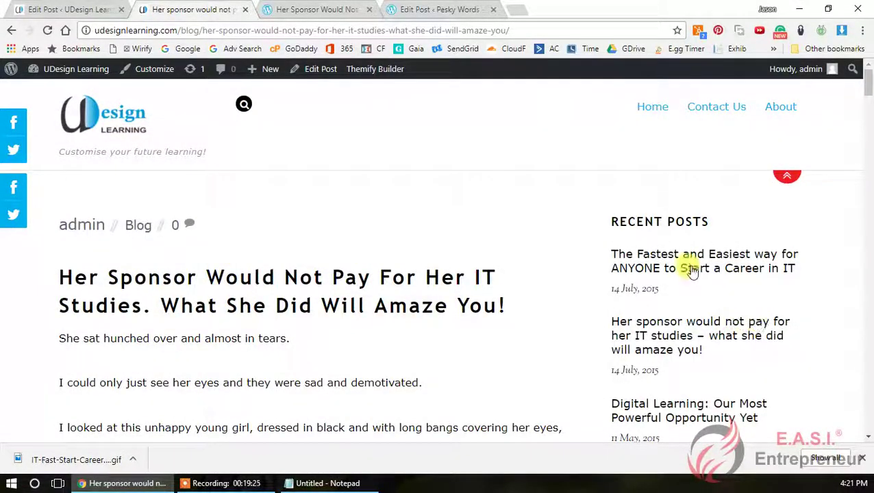
left_click(693, 268)
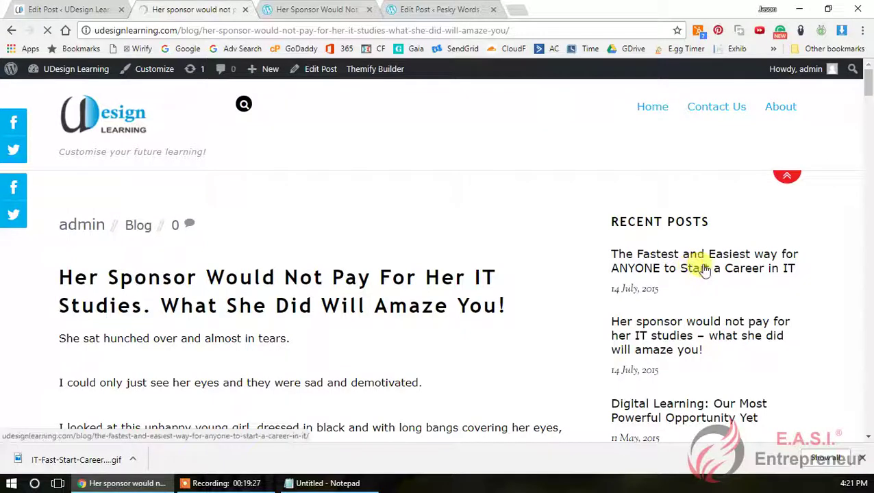
left_click(92, 10)
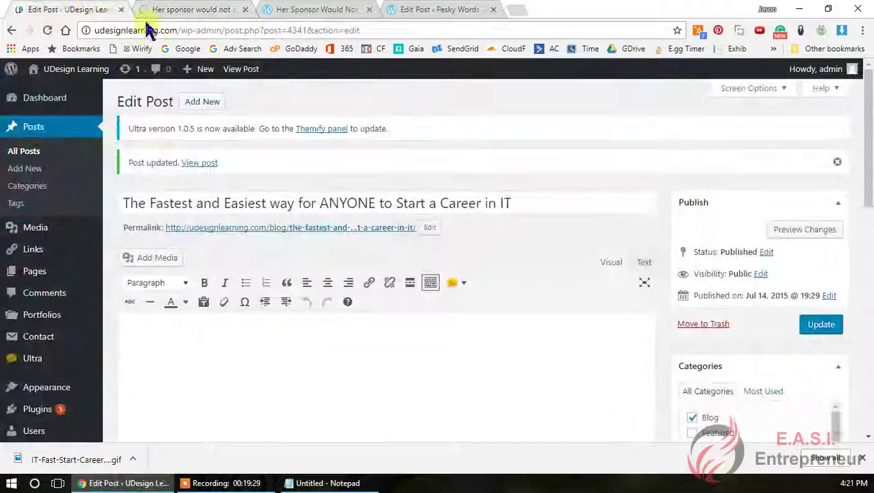
left_click(175, 10)
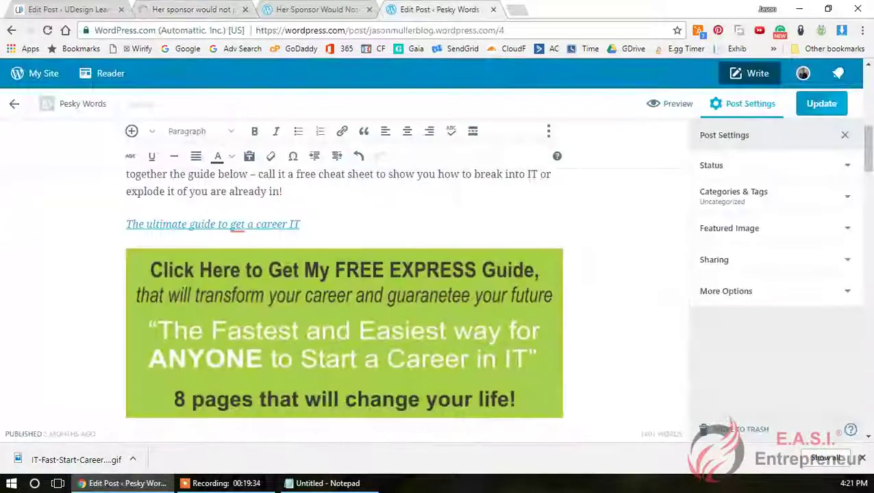
- Return to the Pesky Words post editor and update the published post
left_click(418, 9)
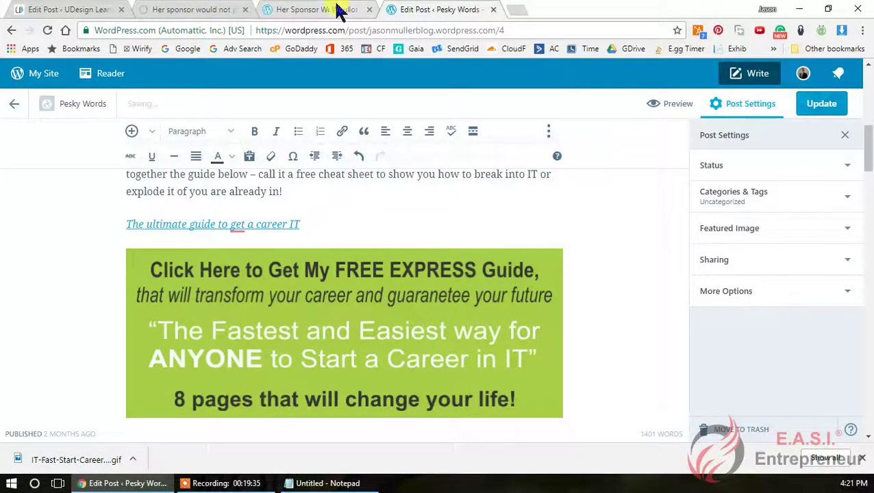
left_click(341, 11)
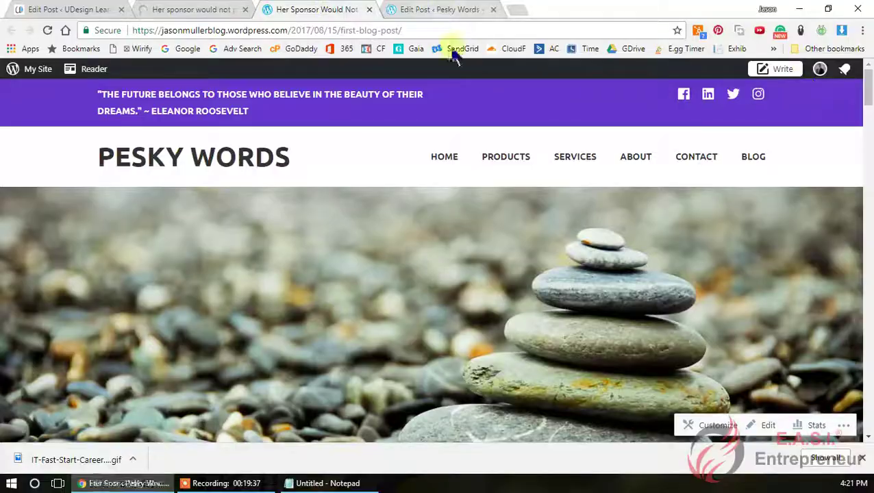
left_click(438, 9)
left_click(827, 109)
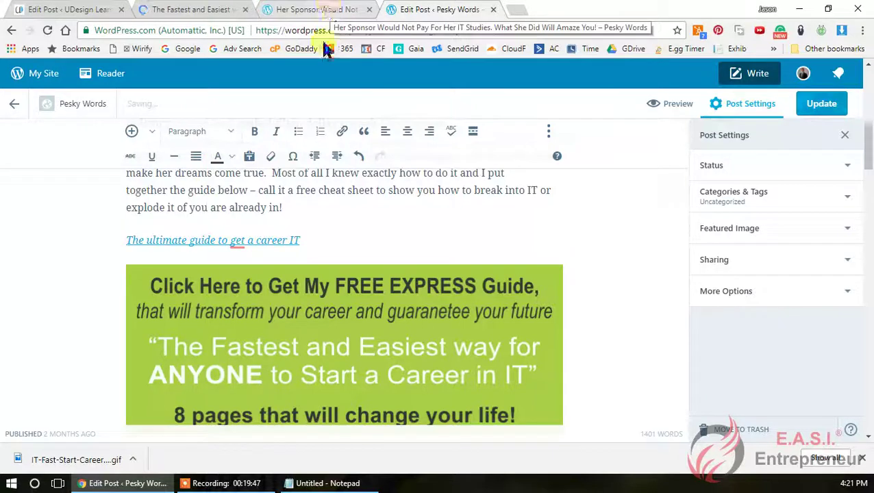
- Reload the published Pesky Words article, checking the editor and the UDesign Learning post while it loads
left_click(307, 9)
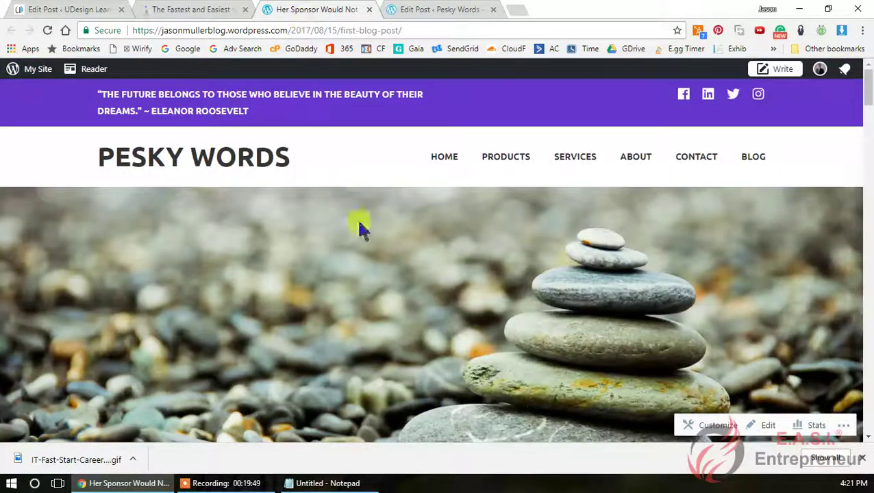
left_click(46, 30)
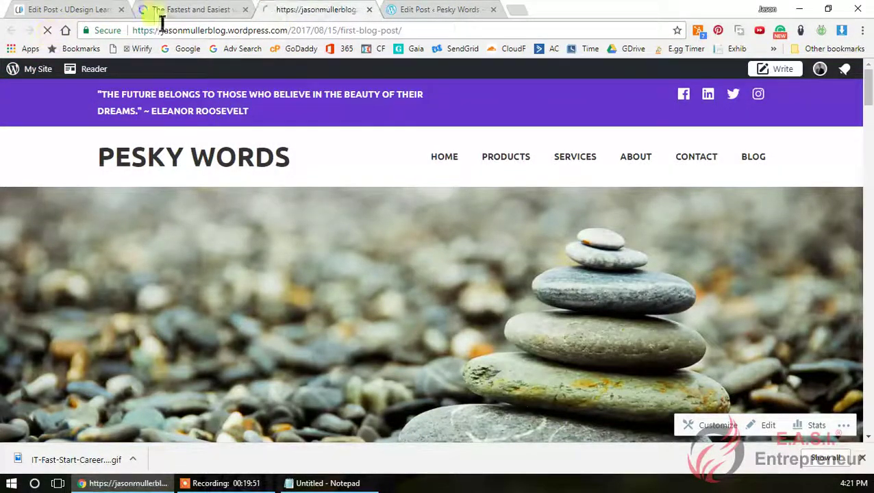
left_click(439, 11)
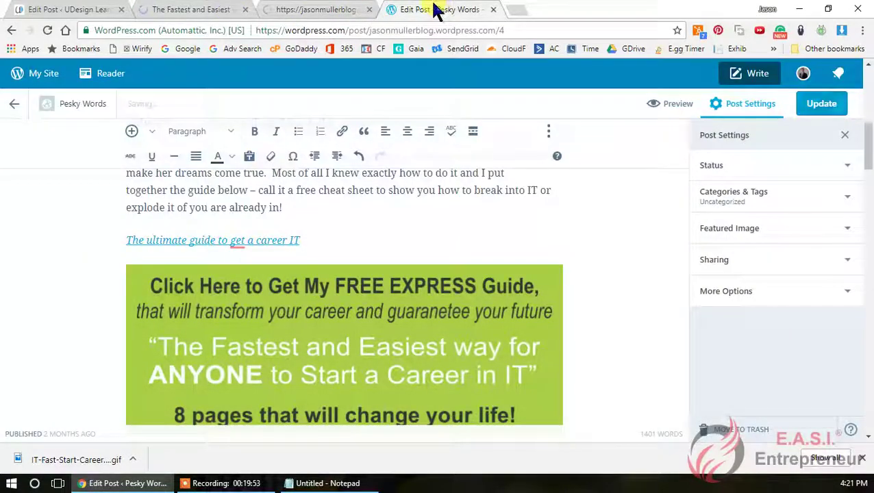
left_click(296, 11)
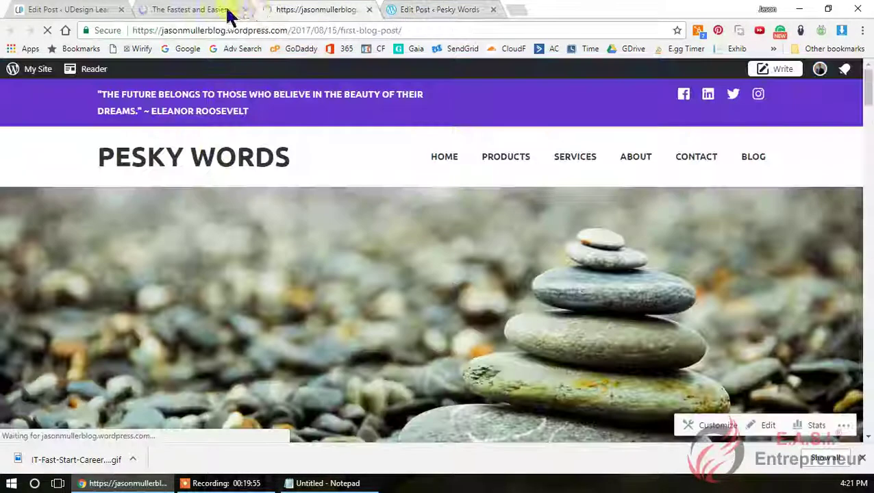
left_click(212, 15)
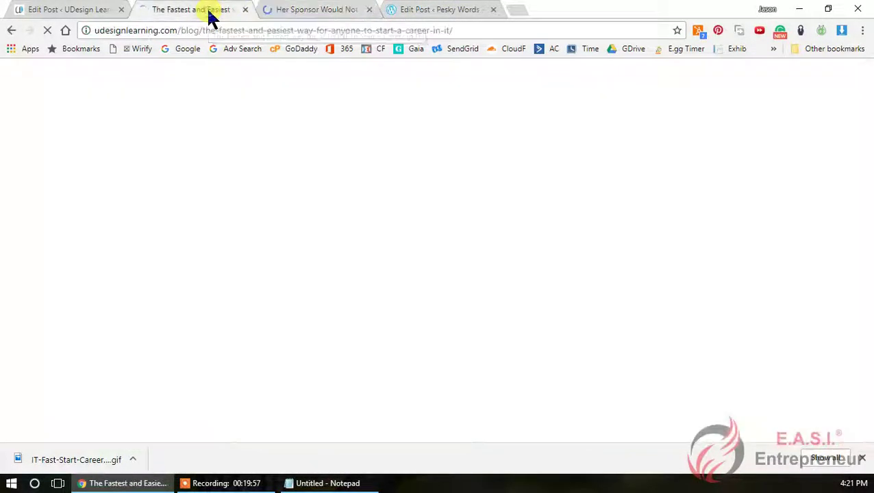
left_click(317, 12)
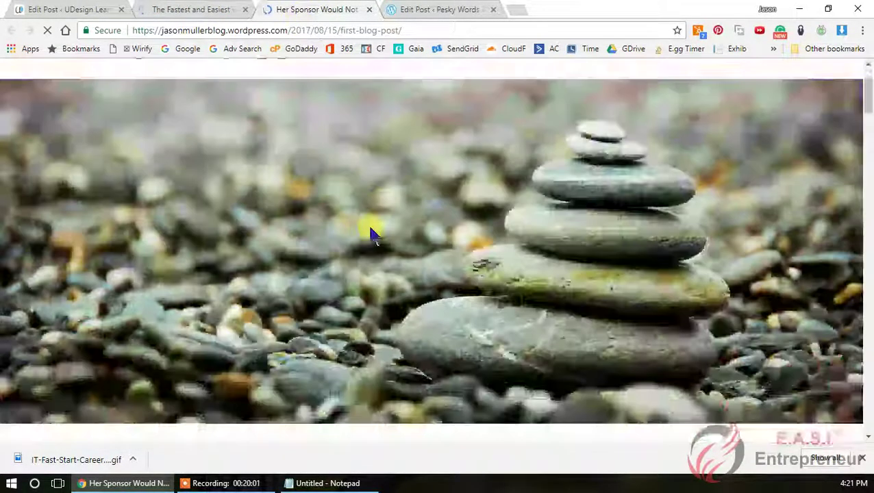
- Examine the reloaded article for the linked guide lines and the green FREE EXPRESS Guide banner
scroll(371, 230, "down", 10)
scroll(375, 233, "down", 8)
scroll(375, 233, "up", 4)
scroll(375, 233, "down", 8)
scroll(375, 229, "down", 16)
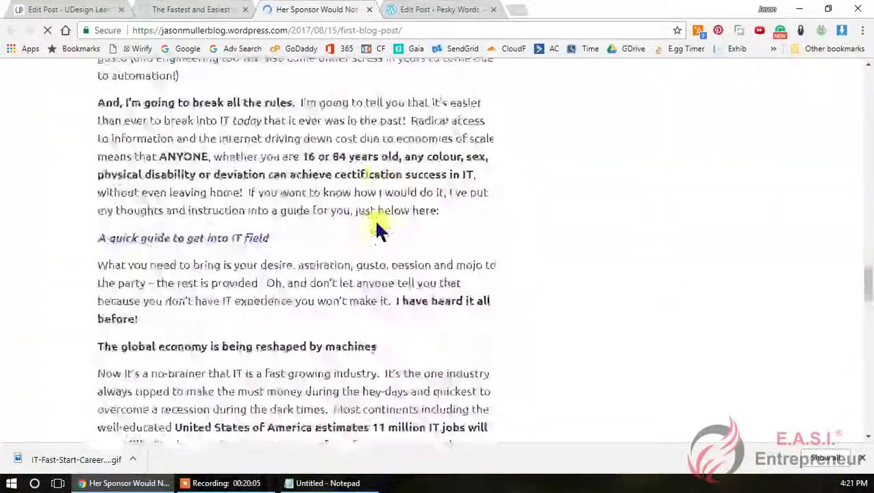
scroll(370, 226, "up", 9)
scroll(361, 218, "up", 15)
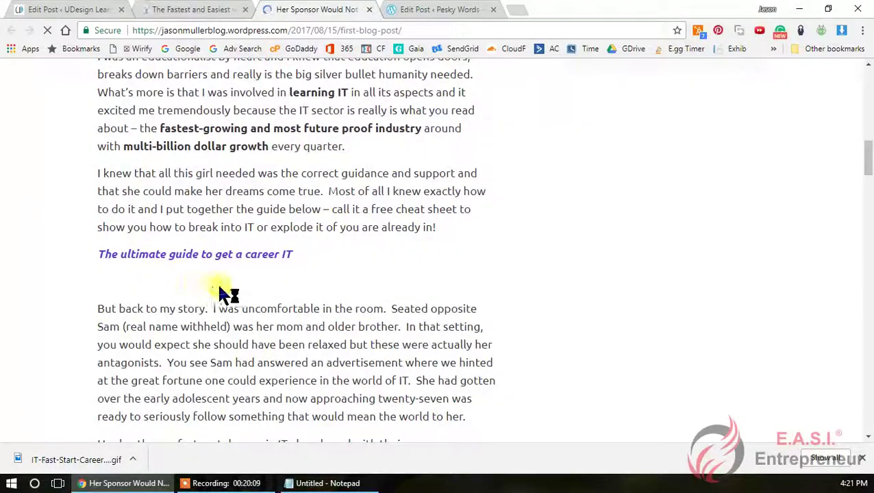
scroll(383, 236, "down", 10)
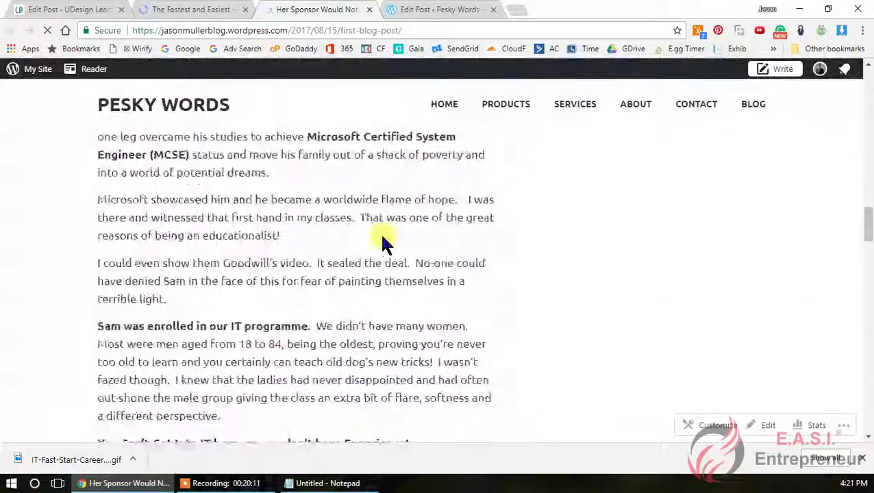
scroll(380, 237, "down", 2)
scroll(378, 239, "up", 15)
scroll(381, 246, "down", 10)
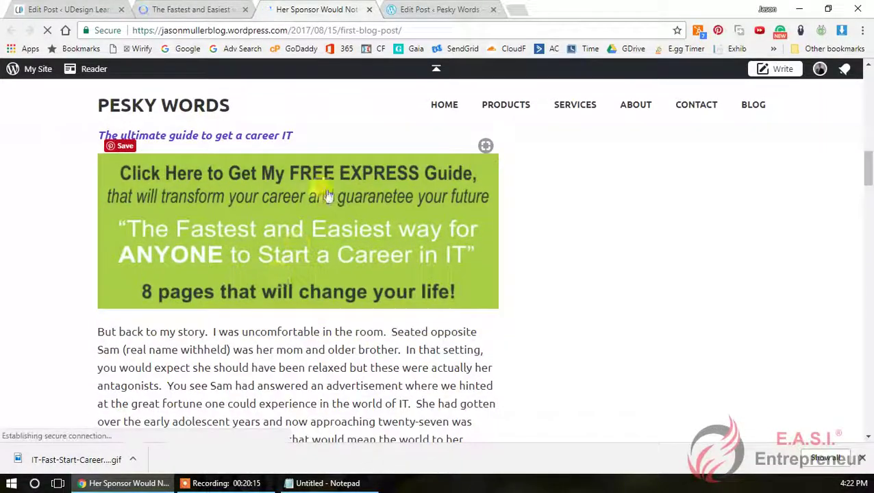
scroll(328, 196, "up", 2)
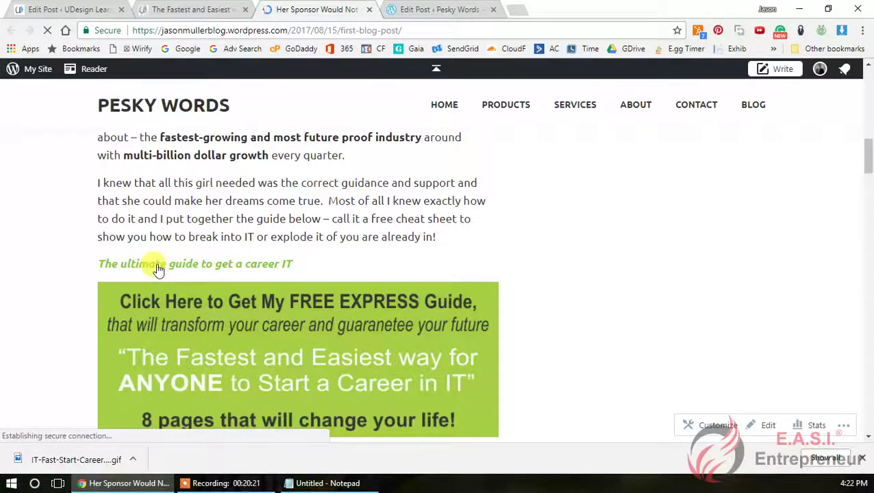
- Open the green banner's link in a new tab and view the landing page
right_click(261, 325)
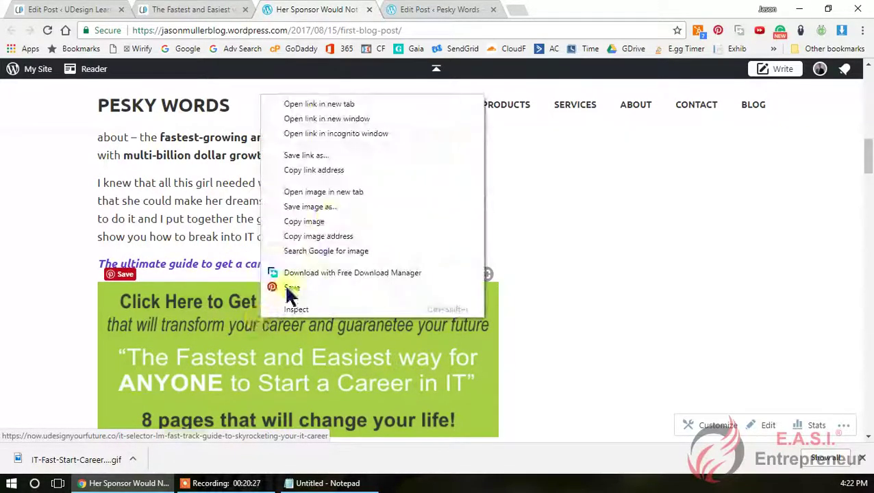
left_click(367, 105)
left_click(449, 11)
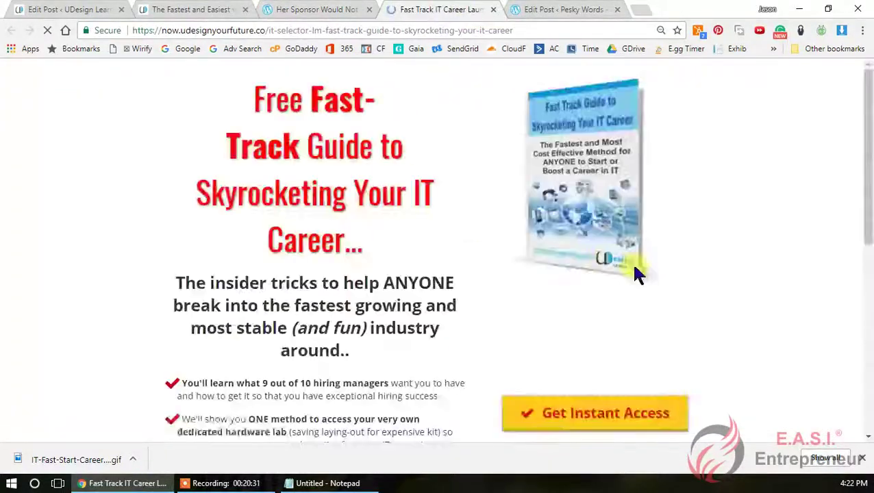
- Return to the Pesky Words article and review it from the heading down to the green banner
left_click(312, 9)
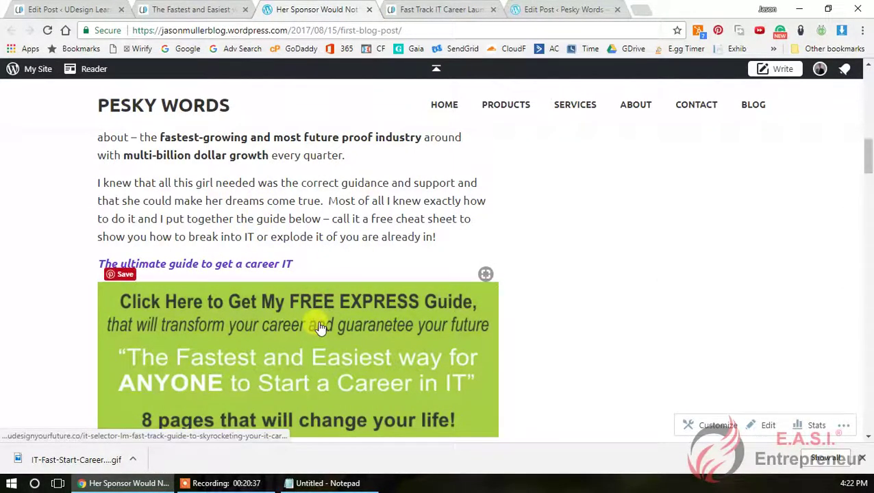
scroll(277, 181, "up", 5)
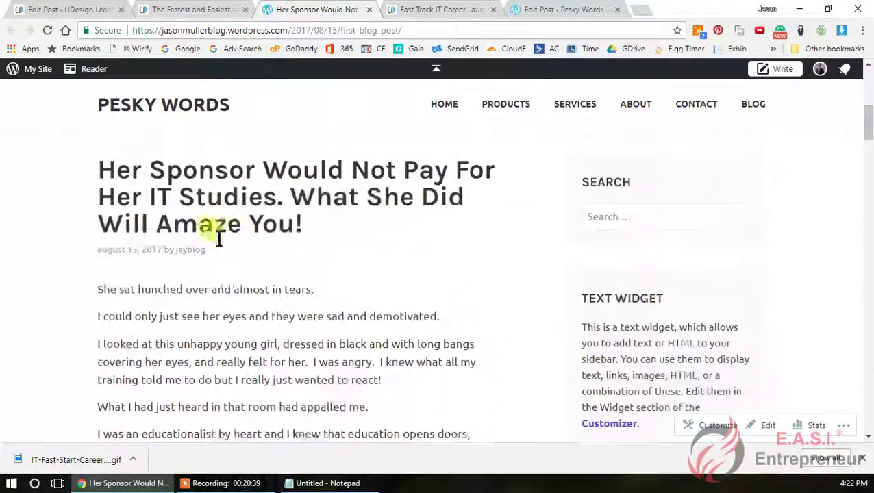
scroll(360, 343, "down", 5)
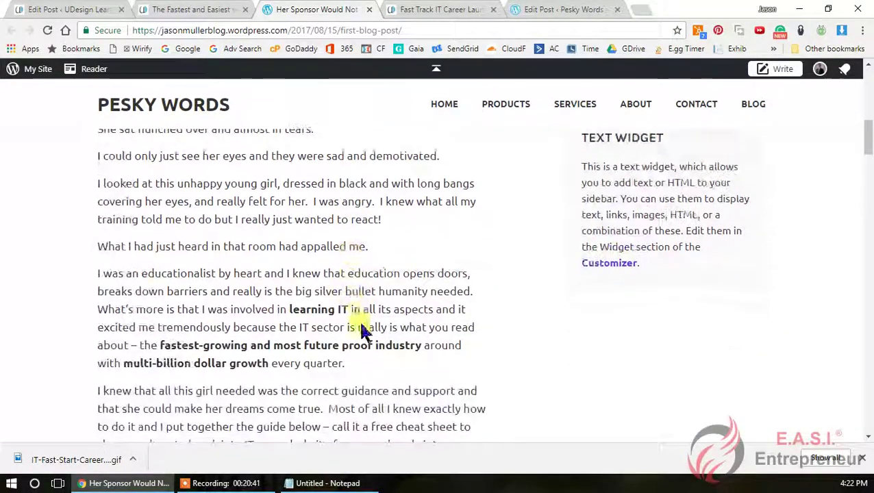
scroll(366, 322, "down", 1)
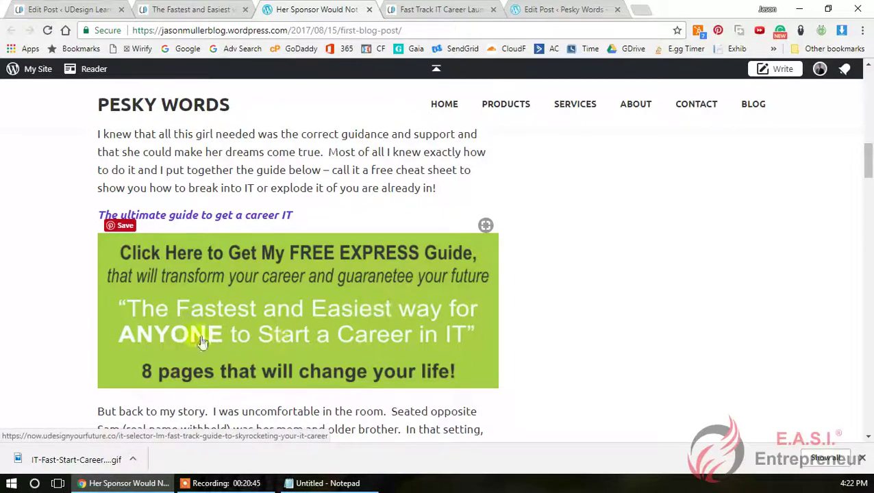
- Show the landing page's Get Instant Access opt-in form with its first name field, then close the form
left_click(304, 326)
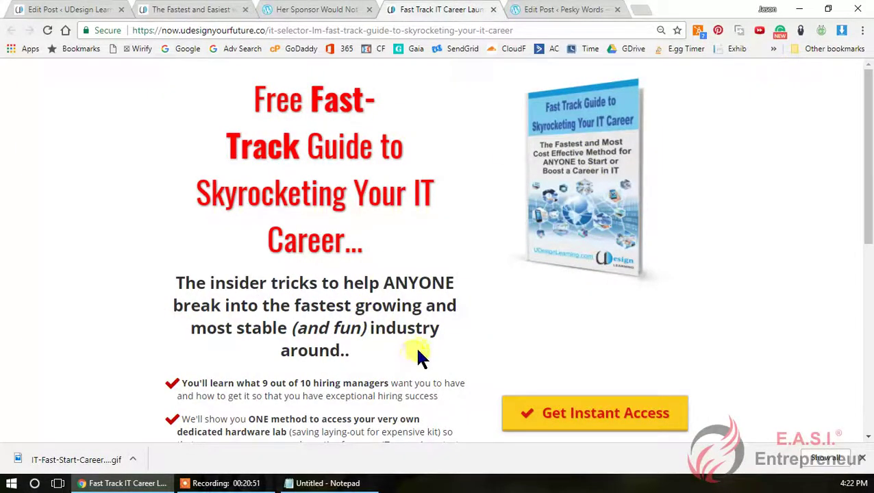
left_click(633, 416)
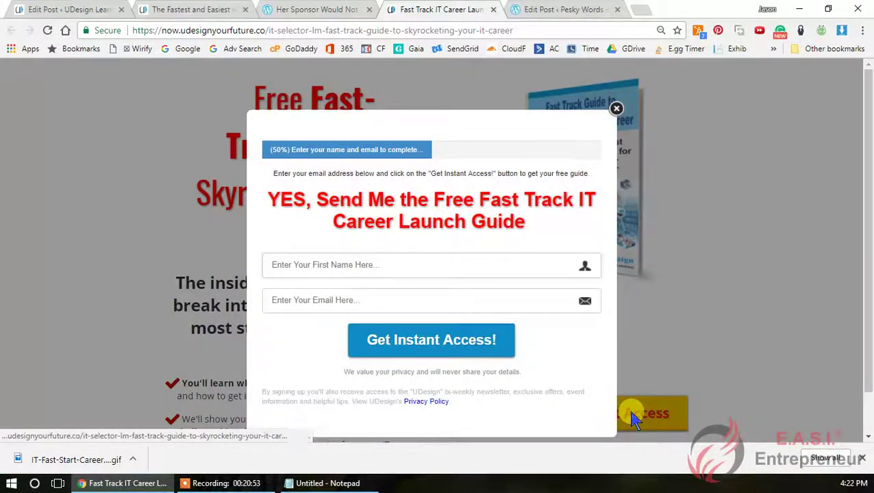
left_click(446, 264)
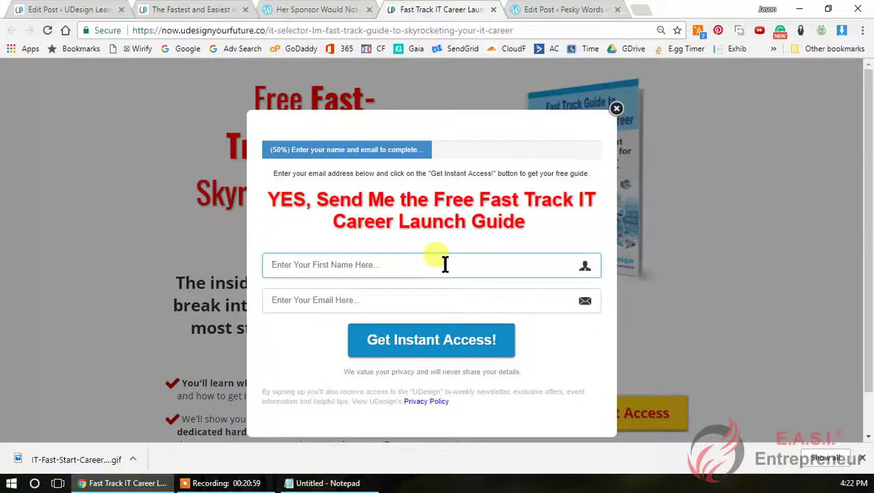
left_click(616, 109)
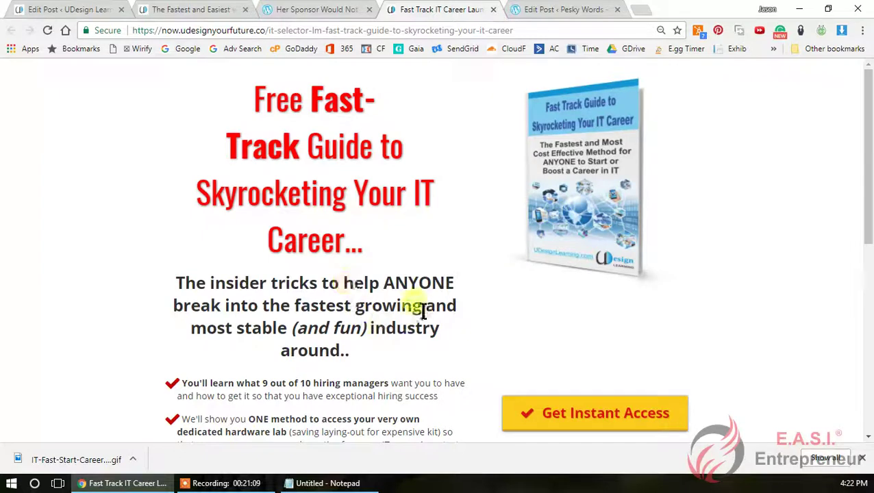
- Compare the article's linked text and banner with the Free Fast-Track Guide landing page, ending on the landing page
left_click(351, 10)
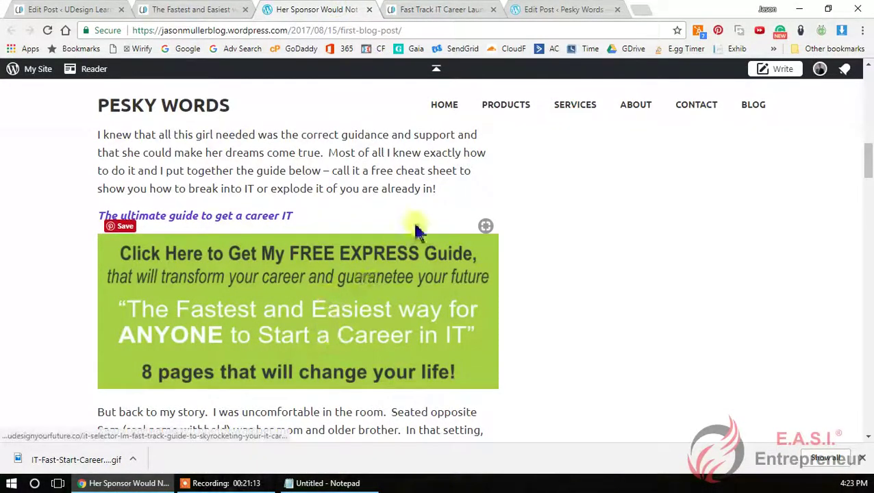
left_click(444, 9)
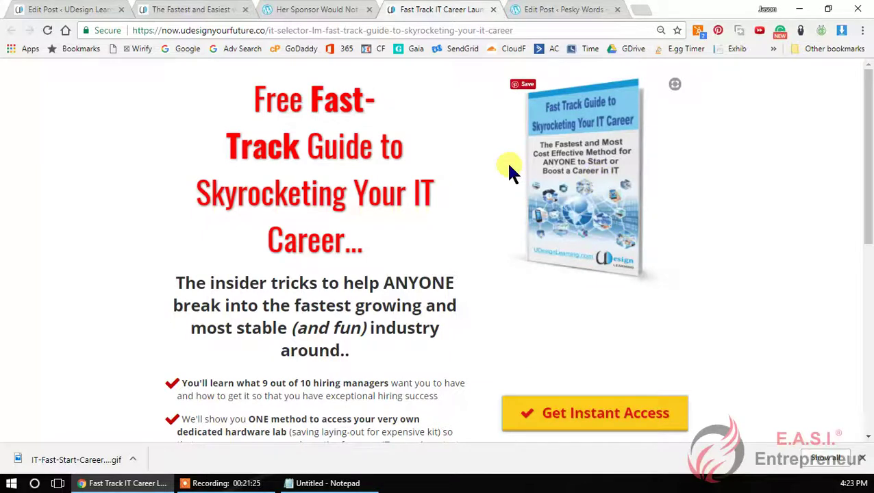
left_click(341, 12)
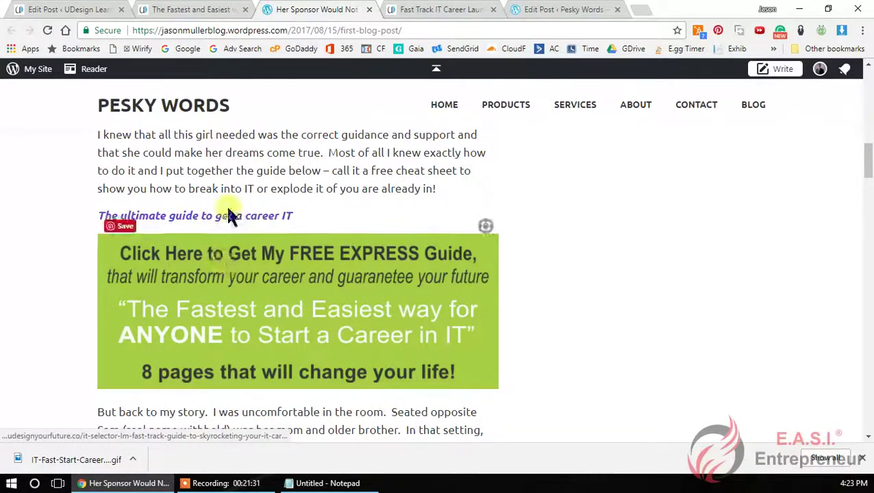
left_click(403, 12)
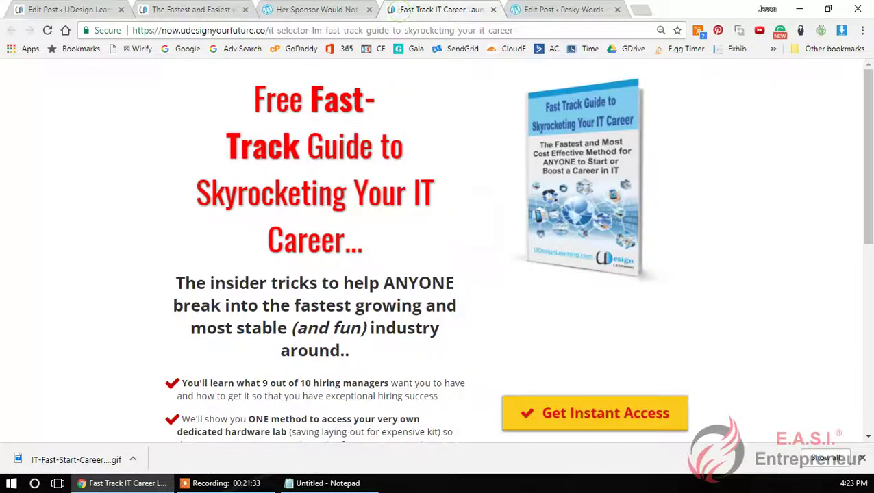
- Find the "Download the guide below" link above the green banner in the UDesign Learning article and follow it to the landing page
left_click(286, 11)
left_click(76, 12)
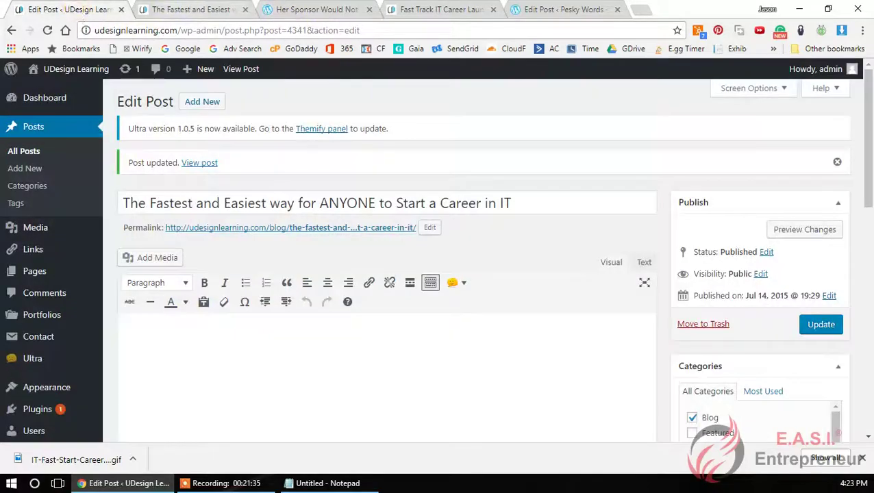
left_click(193, 10)
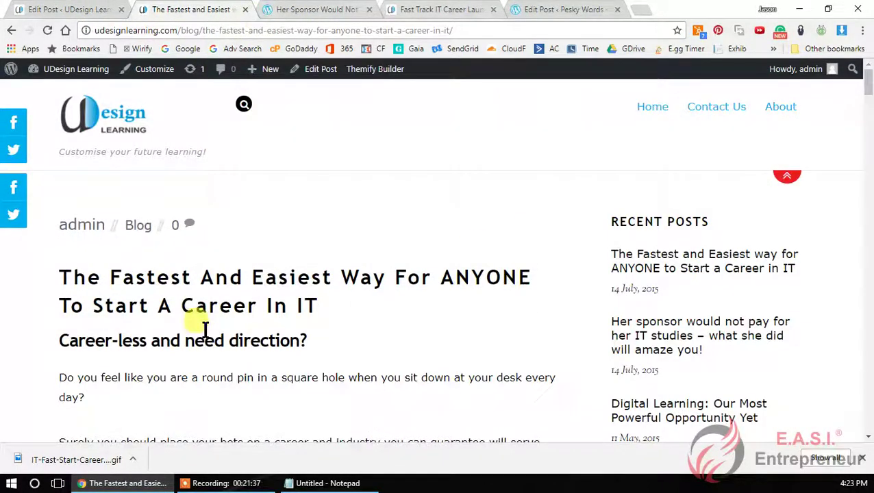
scroll(204, 328, "down", 15)
scroll(211, 325, "down", 8)
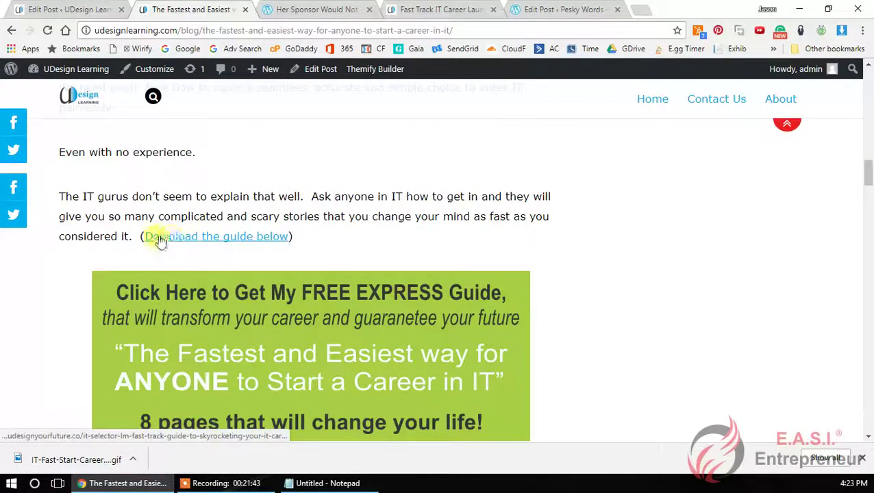
left_click(205, 240)
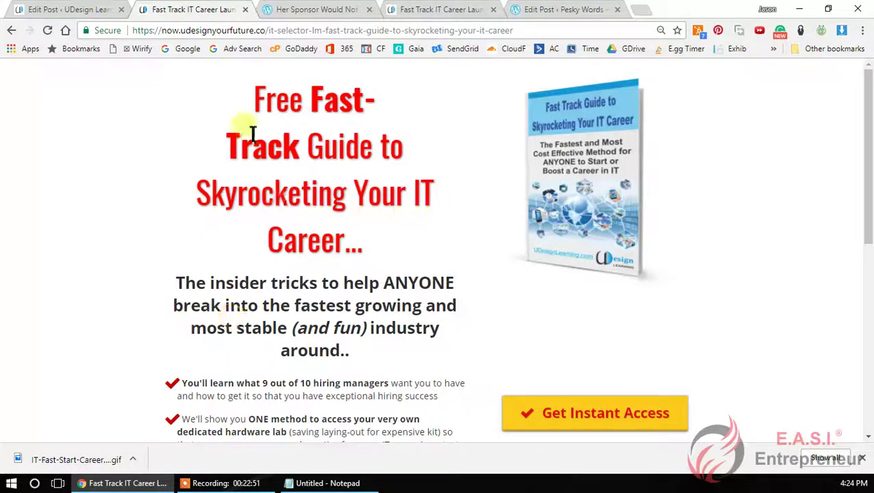
- Review the green banner in the Pesky Words article and the landing page with the Get Instant Access offer
left_click(96, 10)
left_click(214, 9)
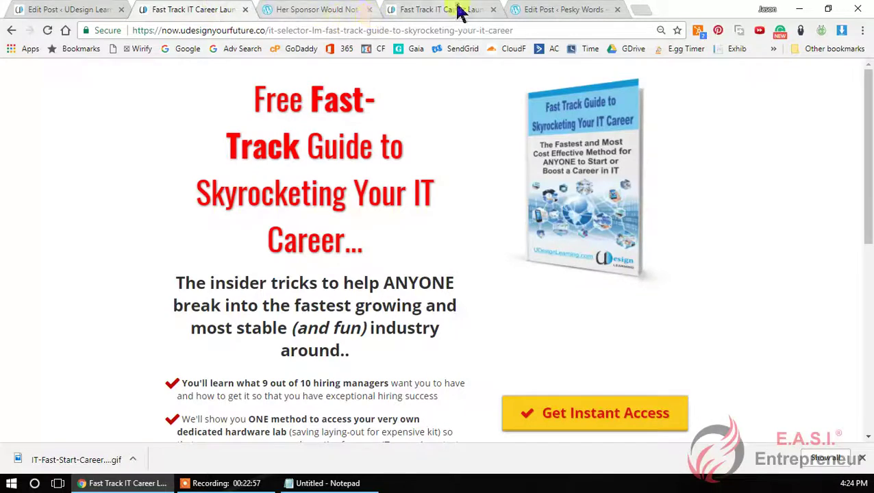
left_click(315, 10)
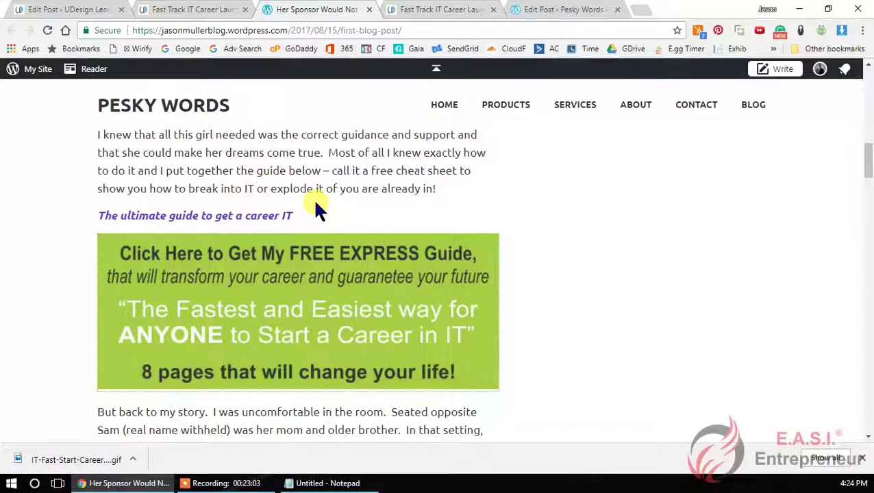
left_click(375, 317)
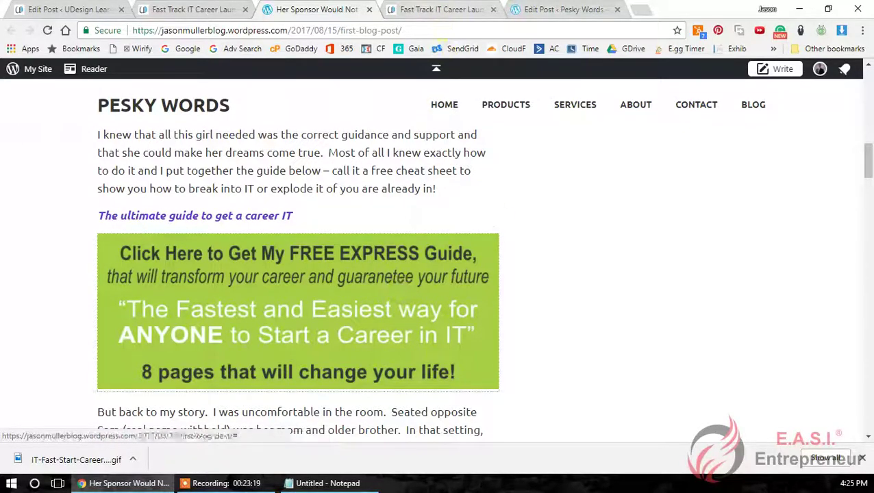
left_click(449, 11)
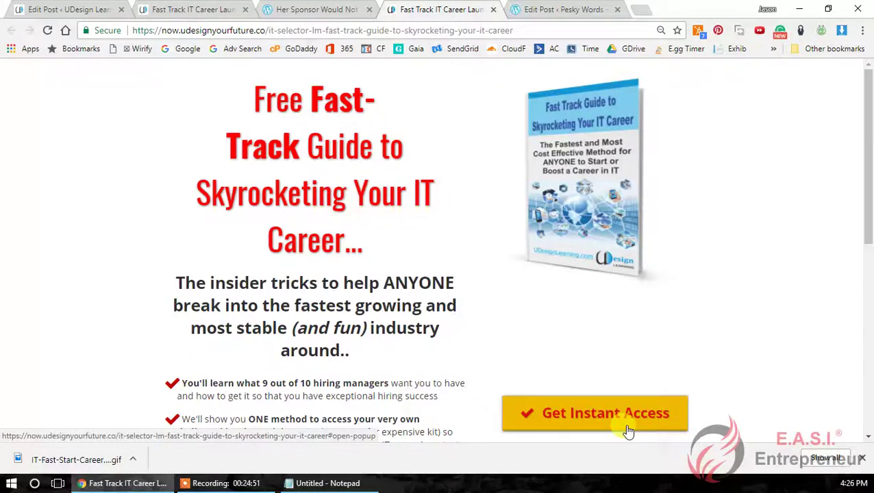
- Leave the post preview for the Pesky Words blog posts list and create a new post titled "My Blog"
left_click(562, 10)
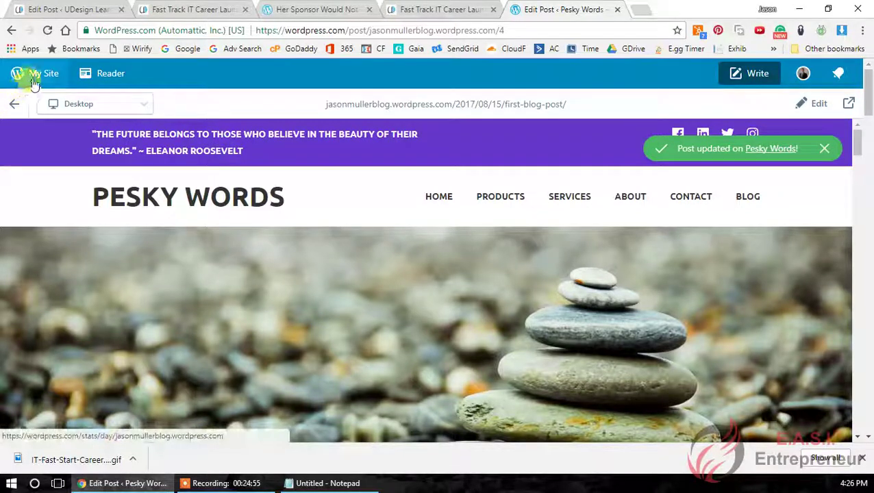
left_click(16, 105)
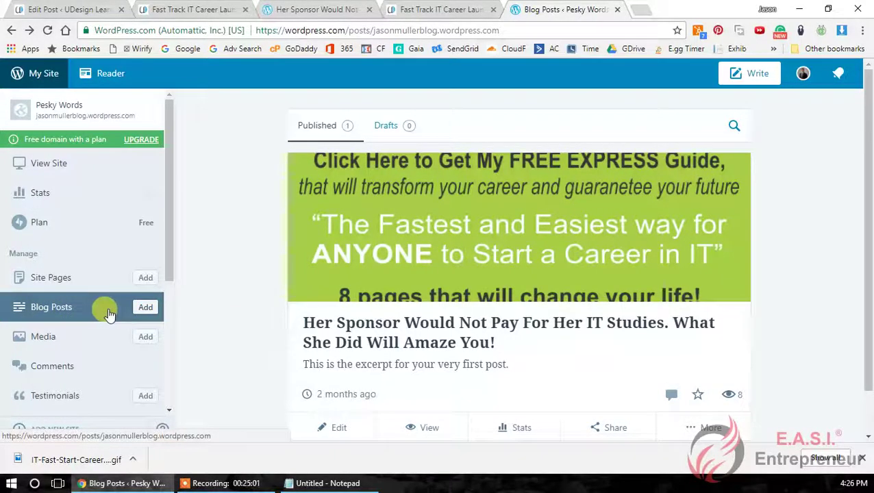
left_click(65, 10)
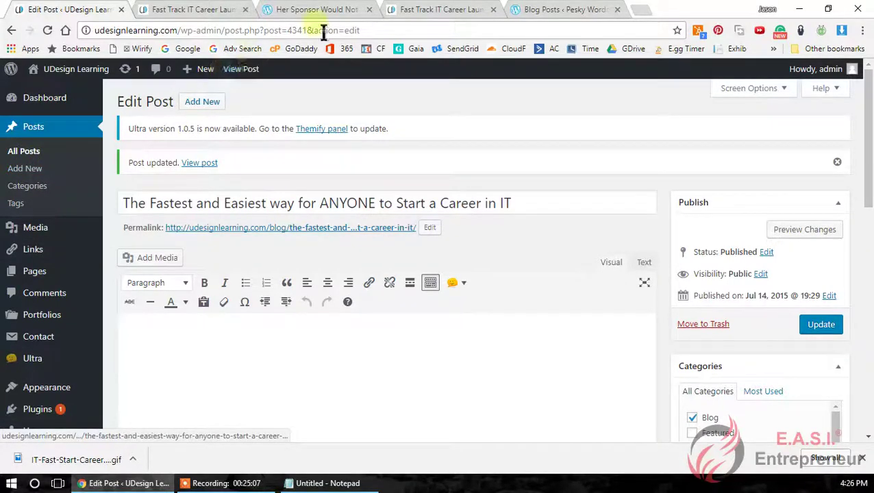
left_click(562, 10)
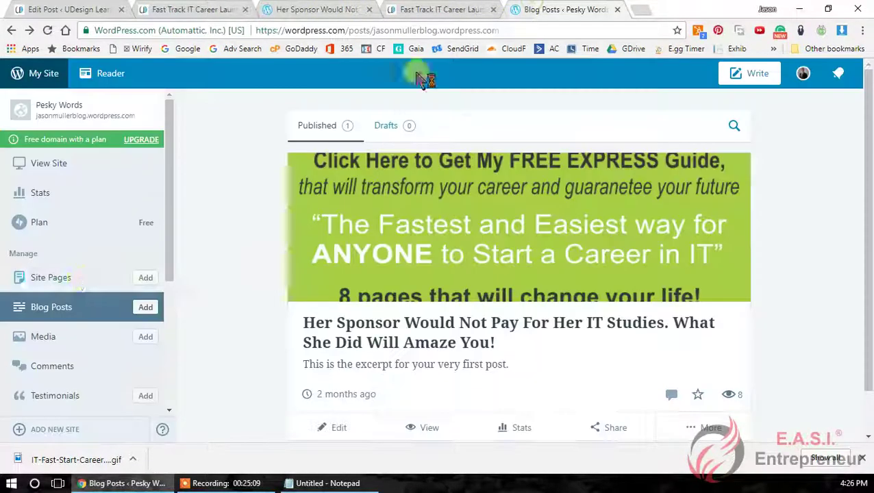
left_click(145, 309)
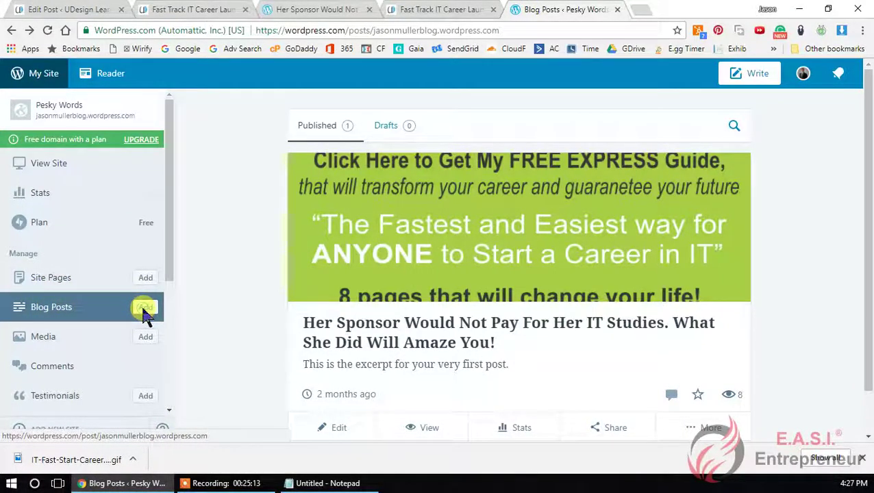
type("My Blog")
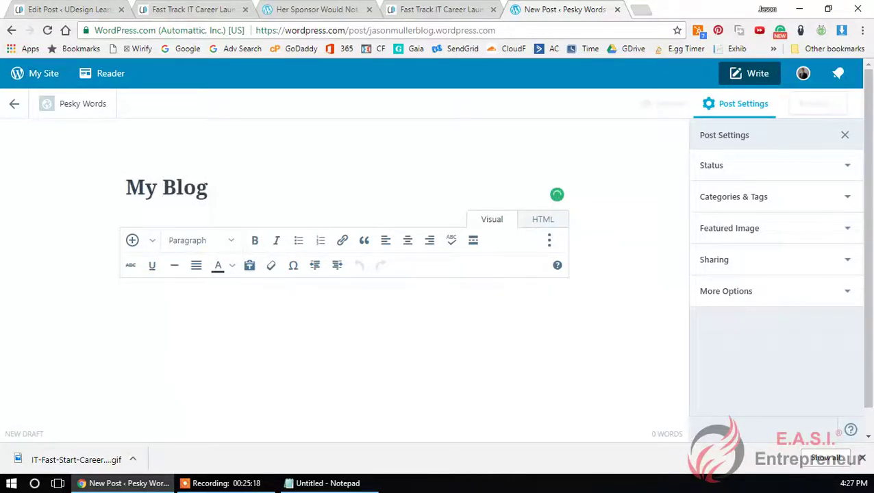
left_click(212, 325)
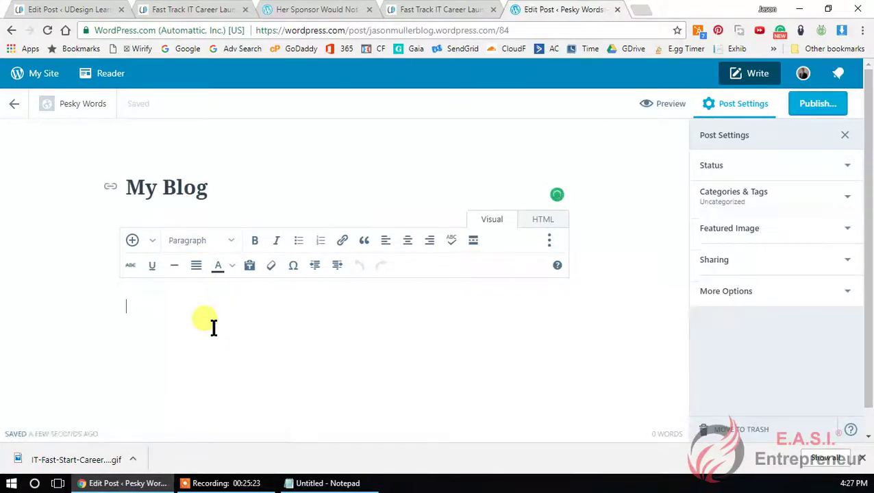
key("ctrl+v")
left_click_drag(186, 324, 102, 284)
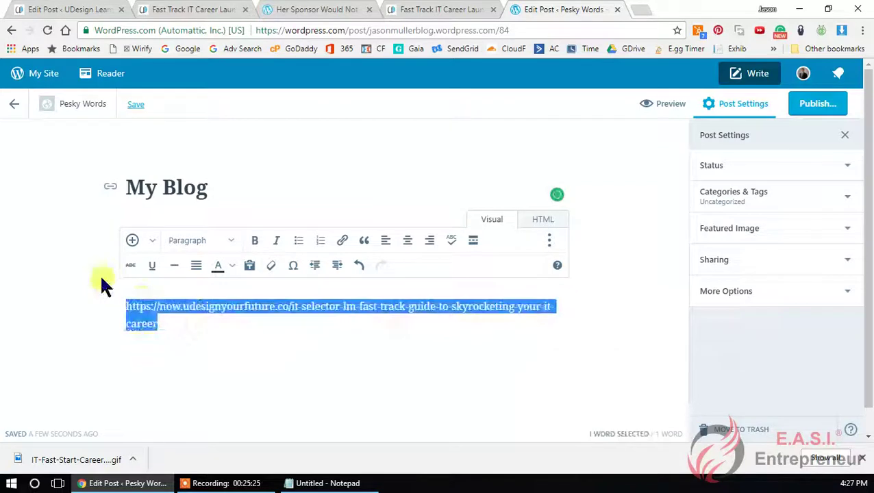
key("BackSpace")
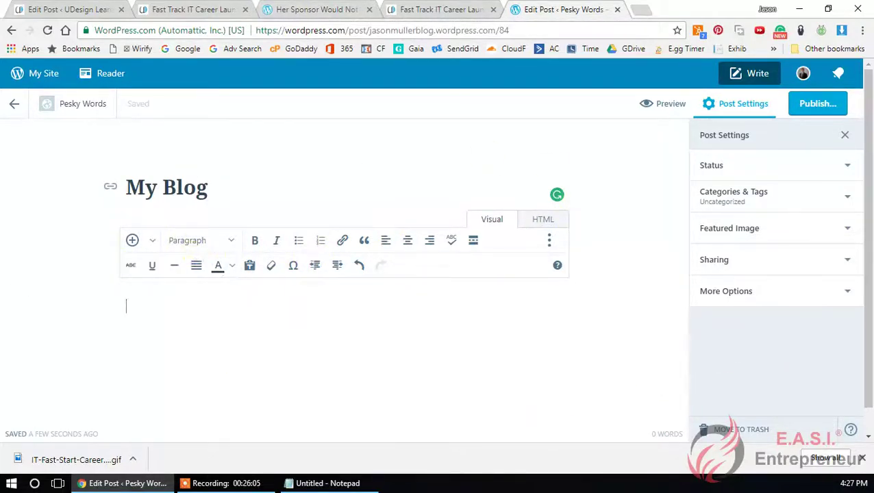
- Return to the Pesky Words article and show its "The ultimate guide to get a career IT" link above the green banner
left_click(219, 10)
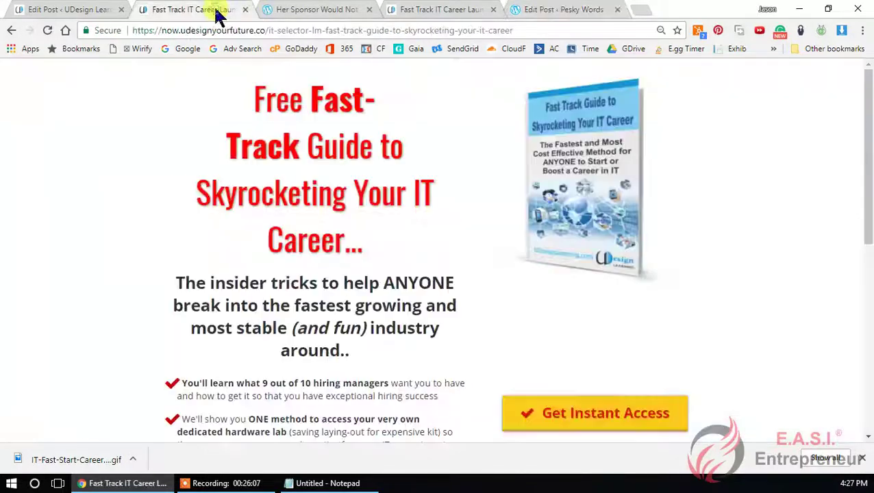
left_click(31, 10)
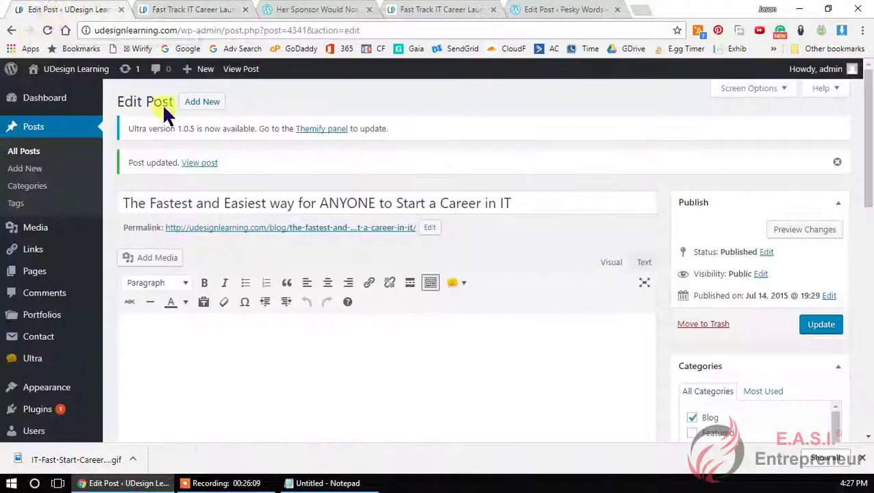
left_click(306, 10)
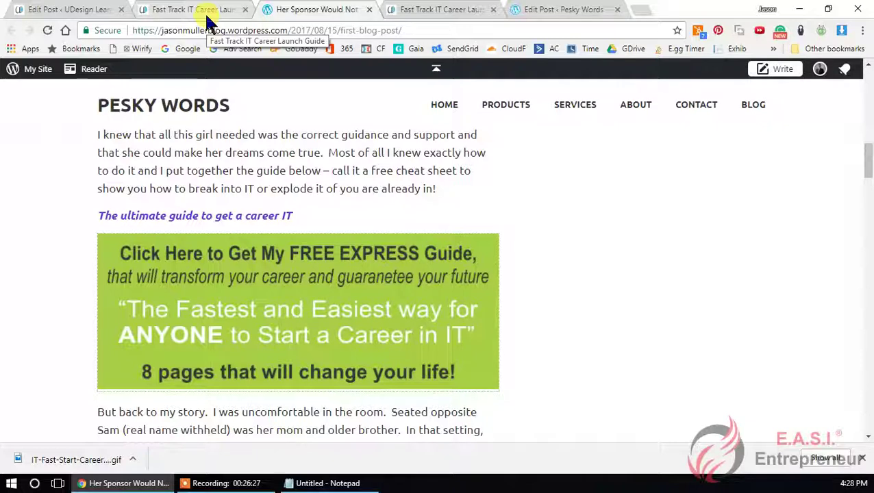
left_click(223, 215)
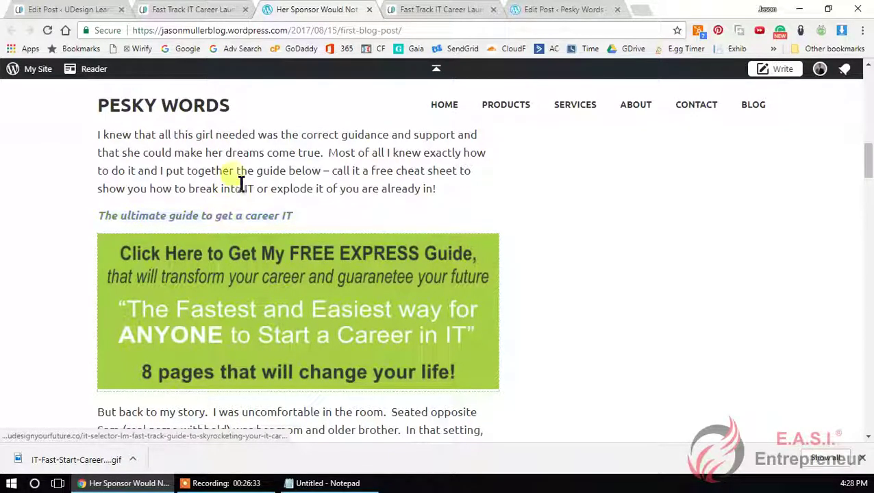